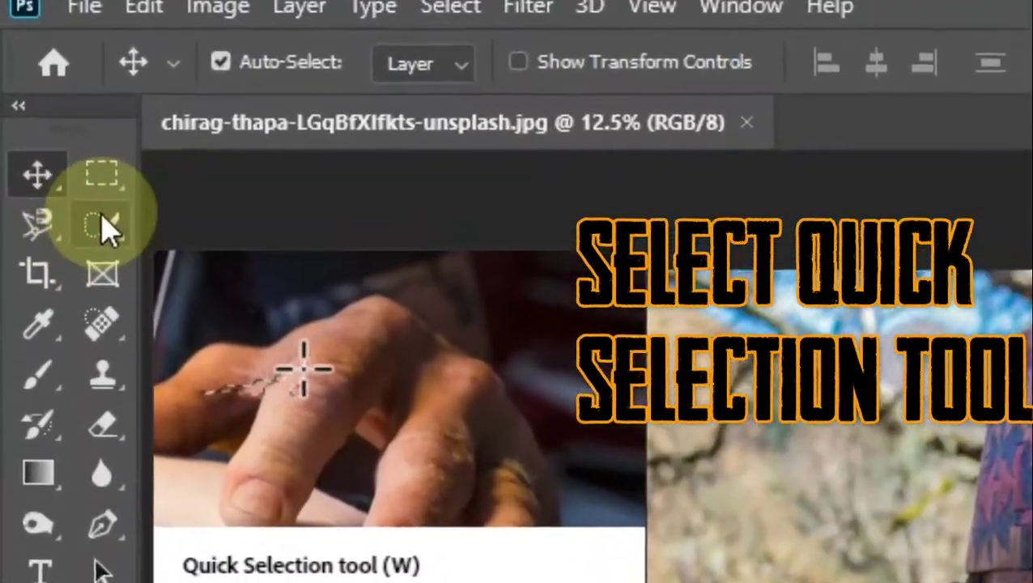
- Choose the Quick Selection tool, zoom onto the hat and set its brush size to 68 px
{"action": "left_click", "coordinate": [101, 224]}
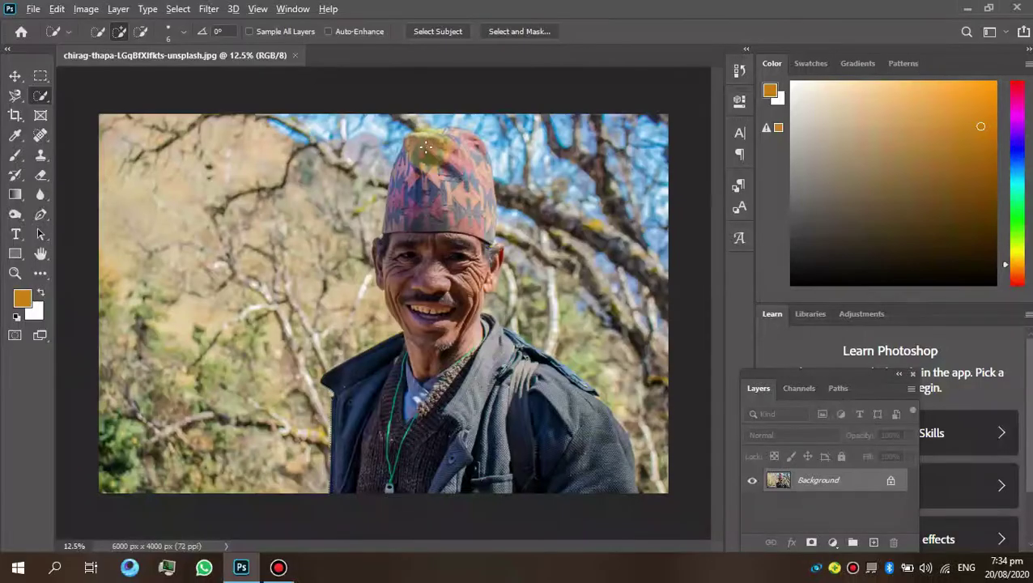
{"action": "scroll", "coordinate": [427, 148], "scroll_direction": "up", "scroll_amount": 1}
{"action": "scroll", "coordinate": [427, 148], "scroll_direction": "up", "scroll_amount": 1}
{"action": "scroll", "coordinate": [427, 139], "scroll_direction": "up", "scroll_amount": 2}
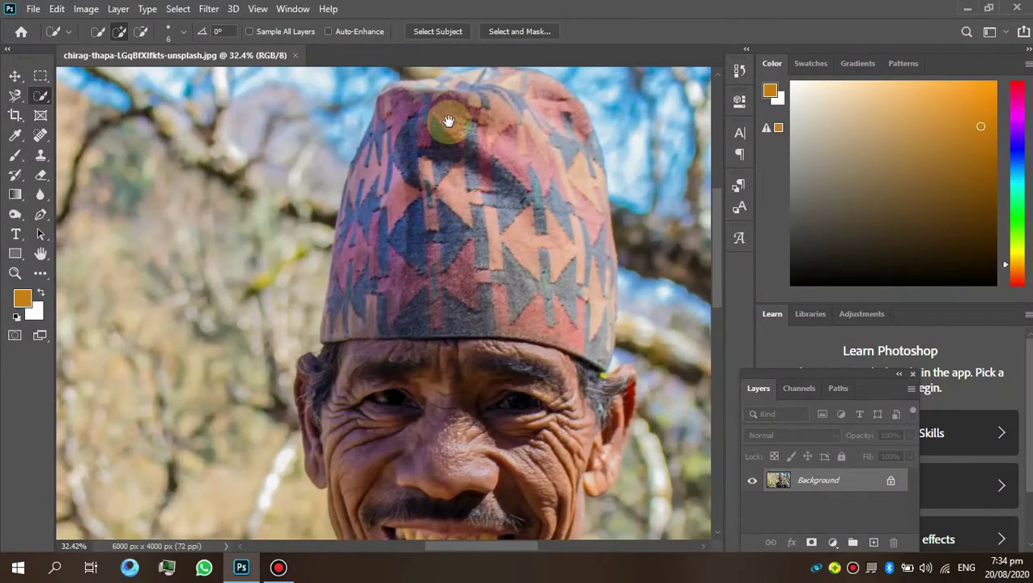
{"action": "left_click_drag", "start_coordinate": [448, 122], "coordinate": [422, 196]}
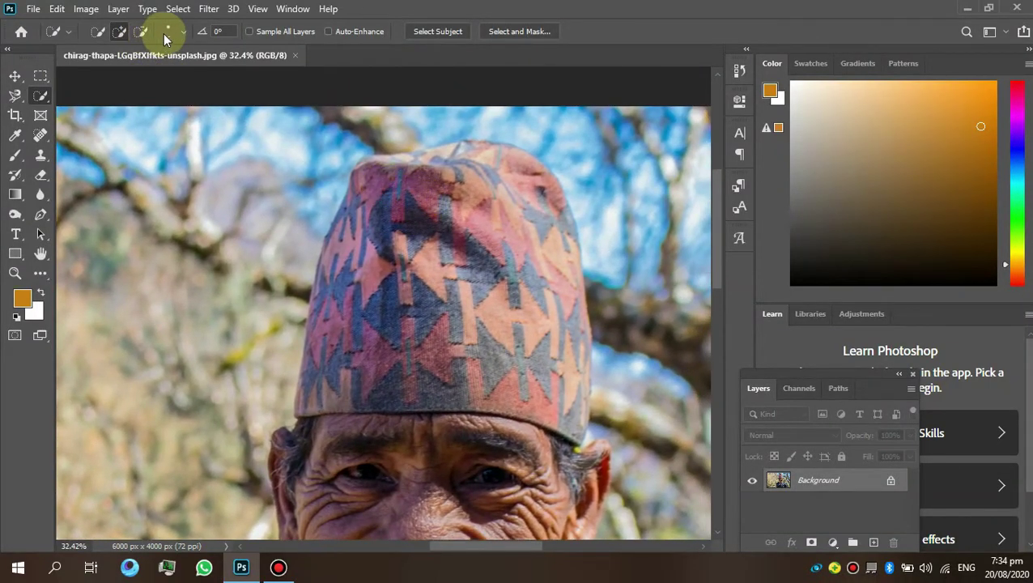
{"action": "left_click", "coordinate": [185, 34]}
{"action": "left_click_drag", "start_coordinate": [108, 72], "coordinate": [148, 83]}
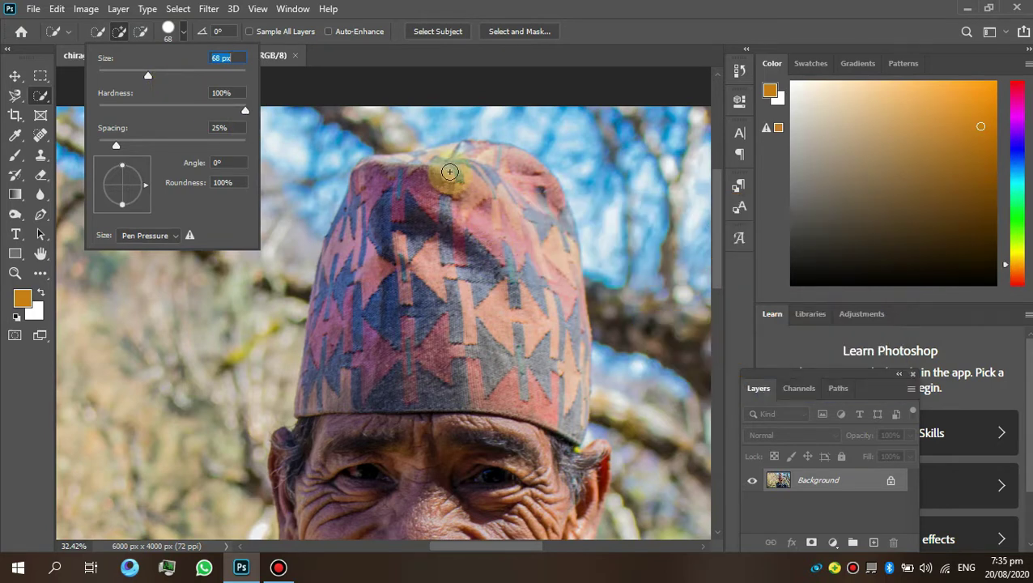
- Paint a quick selection over the whole patterned hat and extend it down onto the face
{"action": "left_click_drag", "start_coordinate": [450, 161], "coordinate": [438, 203]}
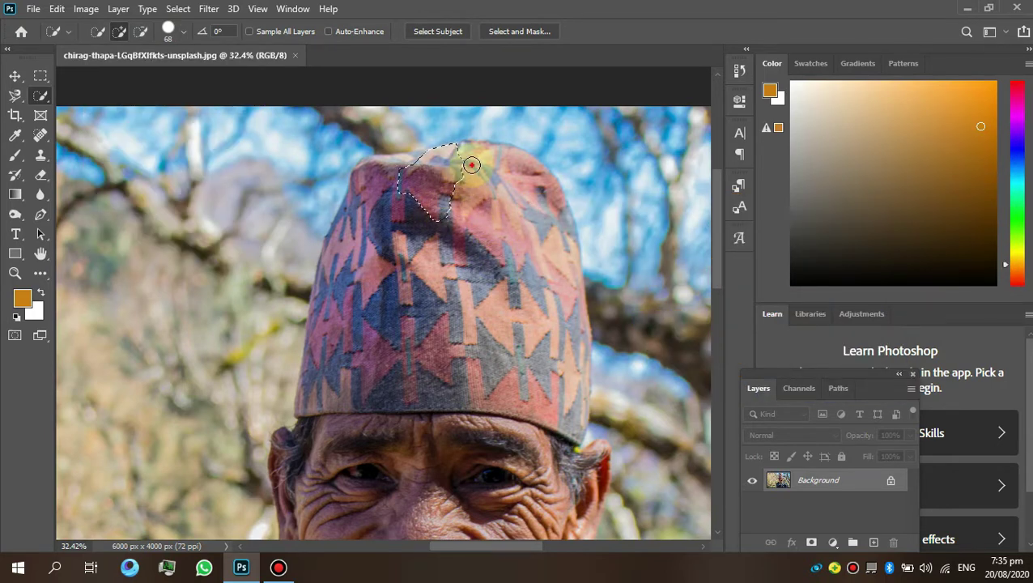
{"action": "left_click_drag", "start_coordinate": [527, 224], "coordinate": [530, 274]}
{"action": "left_click_drag", "start_coordinate": [520, 310], "coordinate": [387, 346]}
{"action": "left_click_drag", "start_coordinate": [390, 246], "coordinate": [345, 282]}
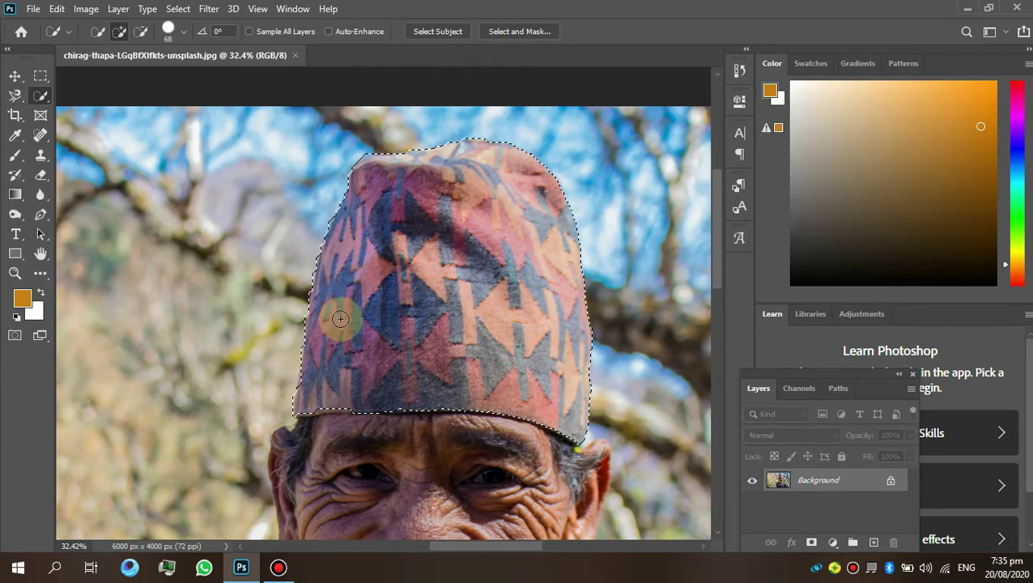
{"action": "scroll", "coordinate": [381, 314], "scroll_direction": "down", "scroll_amount": 2}
{"action": "scroll", "coordinate": [408, 376], "scroll_direction": "down", "scroll_amount": 3}
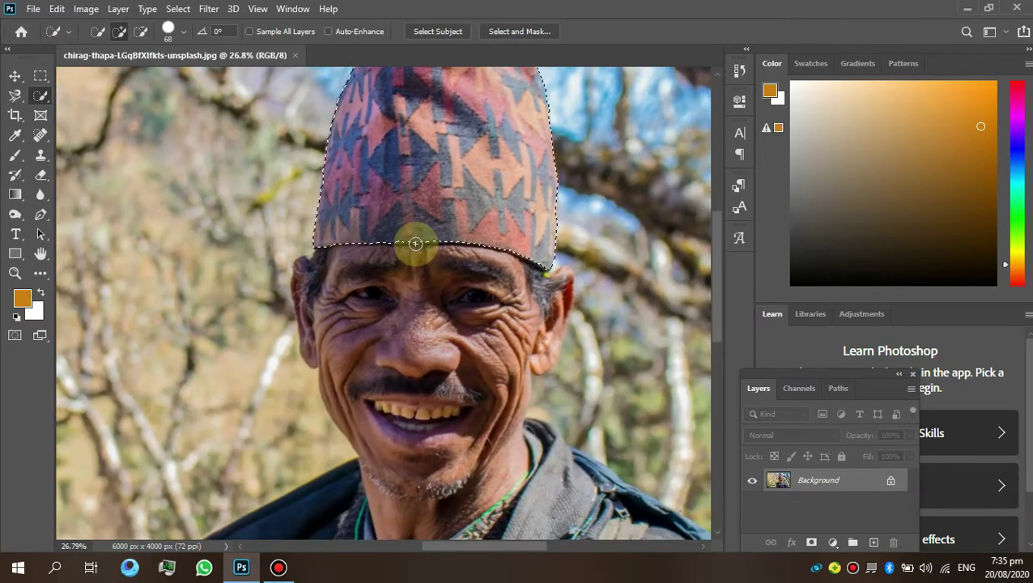
{"action": "mouse_move", "coordinate": [408, 276]}
{"action": "left_mouse_down"}
{"action": "mouse_move", "coordinate": [405, 347]}
{"action": "mouse_move", "coordinate": [477, 299]}
{"action": "mouse_move", "coordinate": [473, 406]}
{"action": "mouse_move", "coordinate": [531, 330]}
{"action": "mouse_move", "coordinate": [524, 323]}
{"action": "left_mouse_up"}
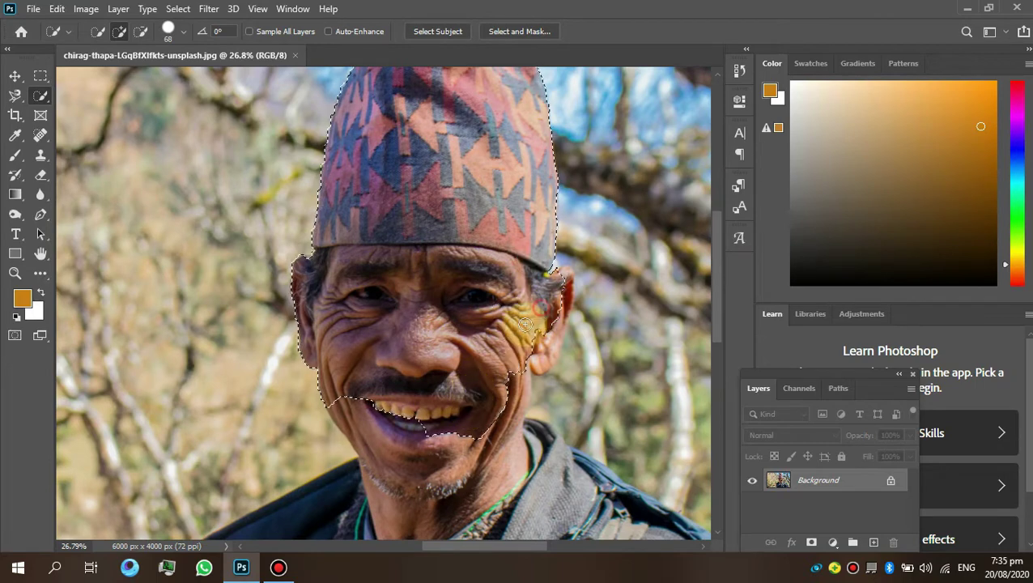
{"action": "scroll", "coordinate": [556, 295], "scroll_direction": "up", "scroll_amount": 2}
{"action": "scroll", "coordinate": [558, 285], "scroll_direction": "up", "scroll_amount": 3}
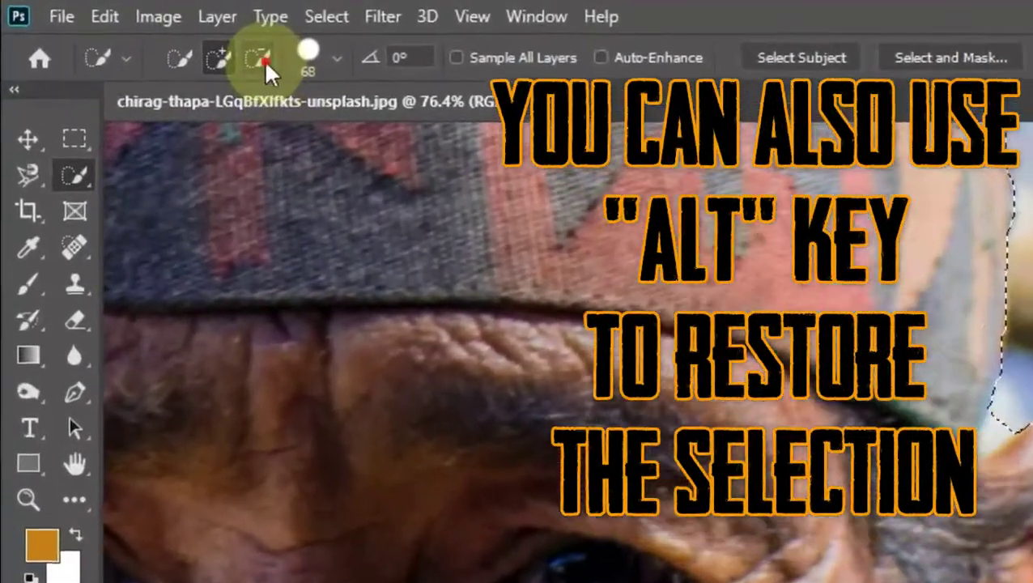
- Extend the selection over the smiling face and ears down to the neck
{"action": "left_click", "coordinate": [264, 60]}
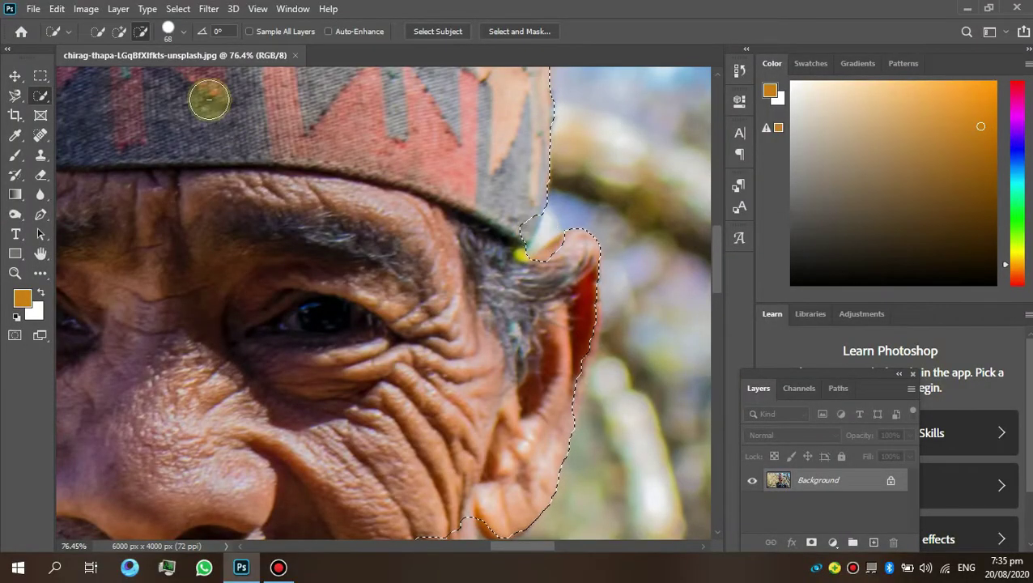
{"action": "left_click", "coordinate": [119, 31]}
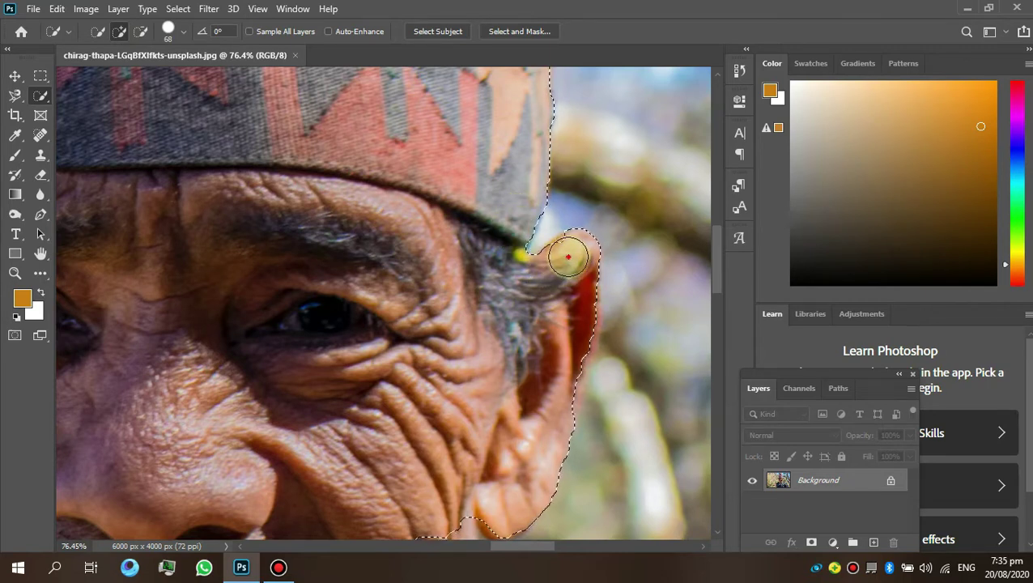
{"action": "scroll", "coordinate": [553, 304], "scroll_direction": "down", "scroll_amount": 2}
{"action": "left_click_drag", "start_coordinate": [526, 346], "coordinate": [544, 223]}
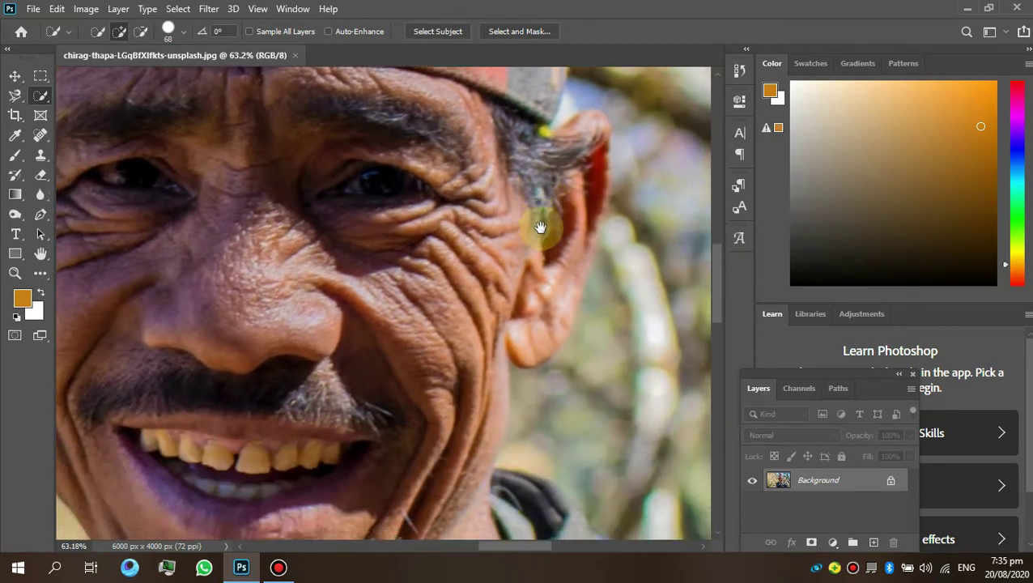
{"action": "scroll", "coordinate": [489, 295], "scroll_direction": "down", "scroll_amount": 1}
{"action": "scroll", "coordinate": [467, 283], "scroll_direction": "down", "scroll_amount": 1}
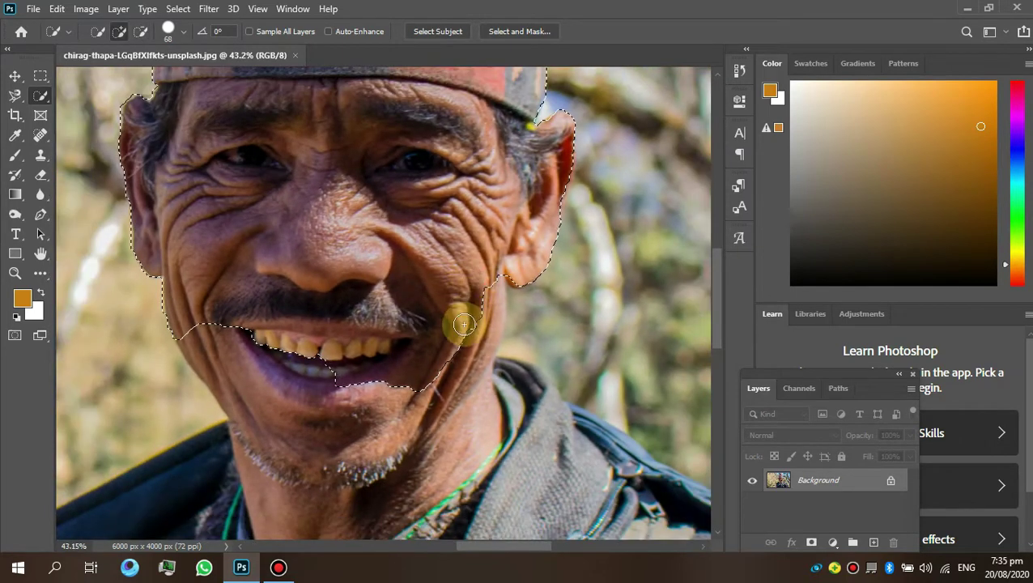
{"action": "left_click_drag", "start_coordinate": [471, 344], "coordinate": [454, 388]}
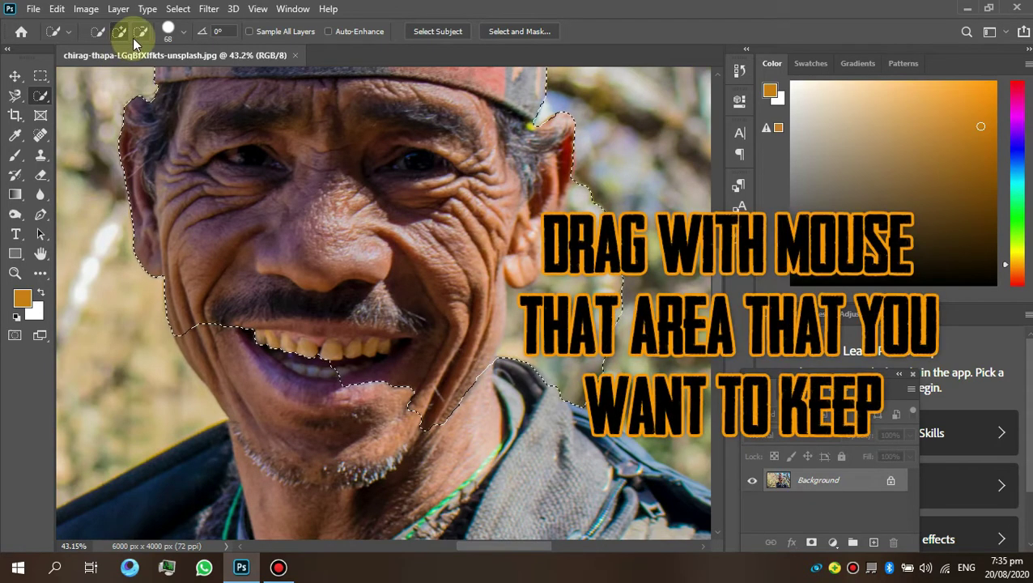
- Subtract the stray background patch beside the right ear from the selection
{"action": "left_click", "coordinate": [140, 31]}
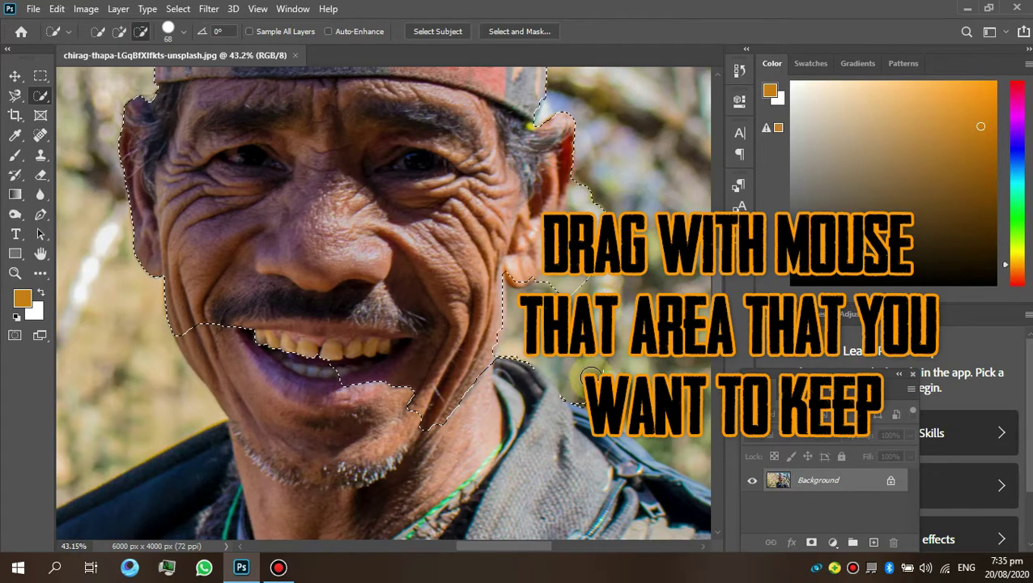
{"action": "left_click_drag", "start_coordinate": [567, 356], "coordinate": [601, 255]}
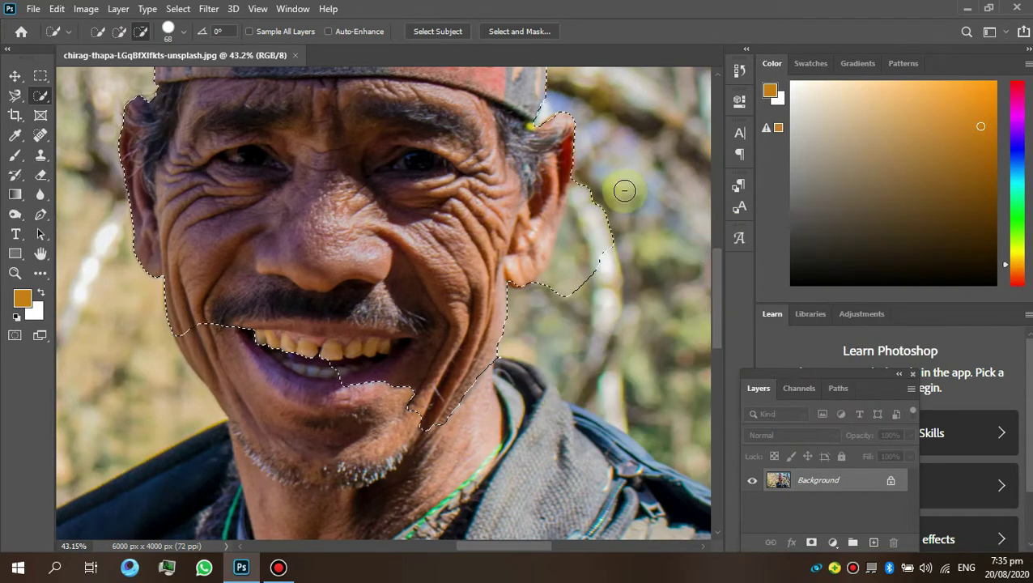
{"action": "scroll", "coordinate": [583, 146], "scroll_direction": "up", "scroll_amount": 2}
{"action": "scroll", "coordinate": [583, 146], "scroll_direction": "down", "scroll_amount": 3}
{"action": "scroll", "coordinate": [496, 353], "scroll_direction": "down", "scroll_amount": 3}
{"action": "scroll", "coordinate": [502, 311], "scroll_direction": "down", "scroll_amount": 2}
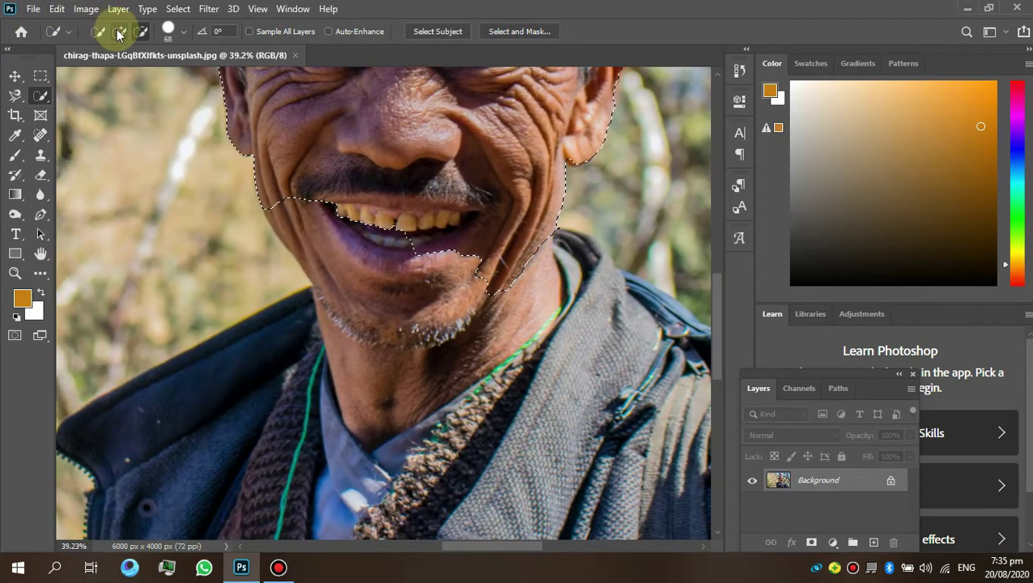
{"action": "left_click", "coordinate": [372, 242]}
- Add the chest and the jacket's left shoulder and collar to the selection
{"action": "left_click_drag", "start_coordinate": [382, 241], "coordinate": [411, 366]}
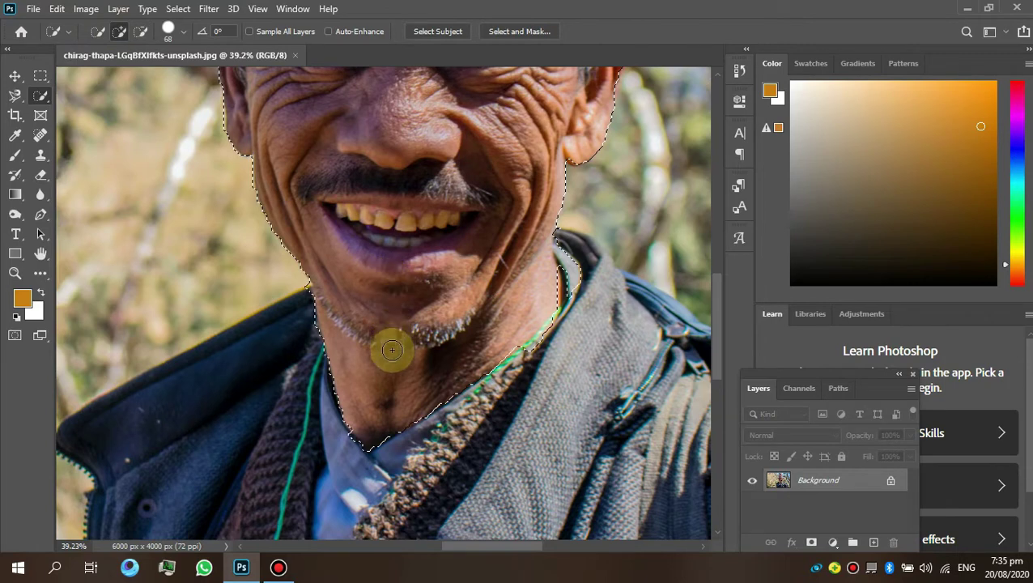
{"action": "scroll", "coordinate": [411, 365], "scroll_direction": "down", "scroll_amount": 2}
{"action": "scroll", "coordinate": [441, 356], "scroll_direction": "left", "scroll_amount": 1}
{"action": "scroll", "coordinate": [380, 336], "scroll_direction": "down", "scroll_amount": 2}
{"action": "left_click_drag", "start_coordinate": [220, 340], "coordinate": [350, 410]}
{"action": "mouse_move", "coordinate": [382, 381]}
{"action": "left_mouse_down"}
{"action": "mouse_move", "coordinate": [370, 301]}
{"action": "mouse_move", "coordinate": [582, 402]}
{"action": "mouse_move", "coordinate": [601, 229]}
{"action": "mouse_move", "coordinate": [639, 224]}
{"action": "left_mouse_up"}
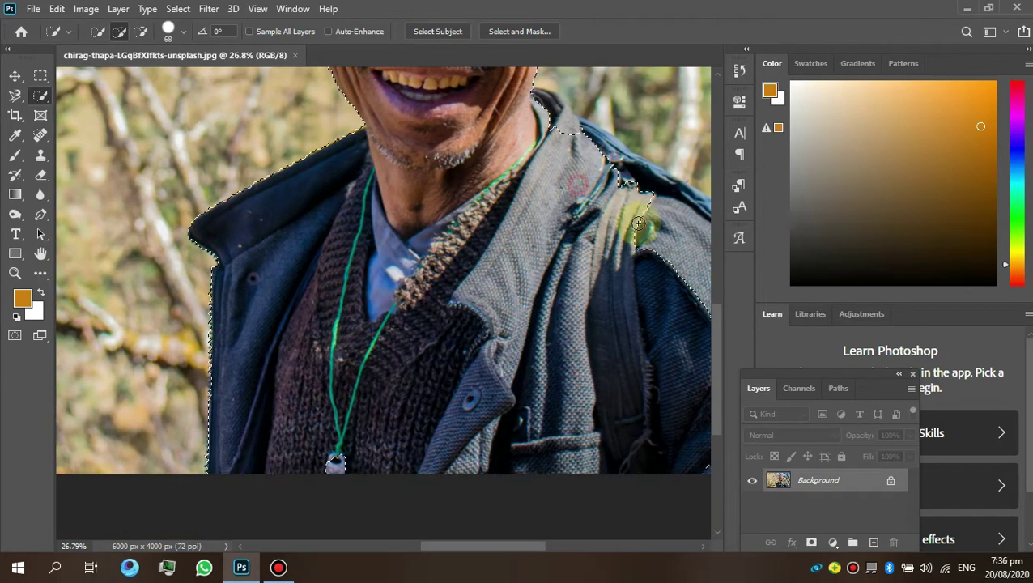
- Add the jacket's right shoulder and trim the selection edge along the collar
{"action": "mouse_move", "coordinate": [617, 362]}
{"action": "left_mouse_down"}
{"action": "mouse_move", "coordinate": [380, 346]}
{"action": "mouse_move", "coordinate": [477, 281]}
{"action": "mouse_move", "coordinate": [496, 369]}
{"action": "mouse_move", "coordinate": [549, 372]}
{"action": "mouse_move", "coordinate": [495, 225]}
{"action": "left_mouse_up"}
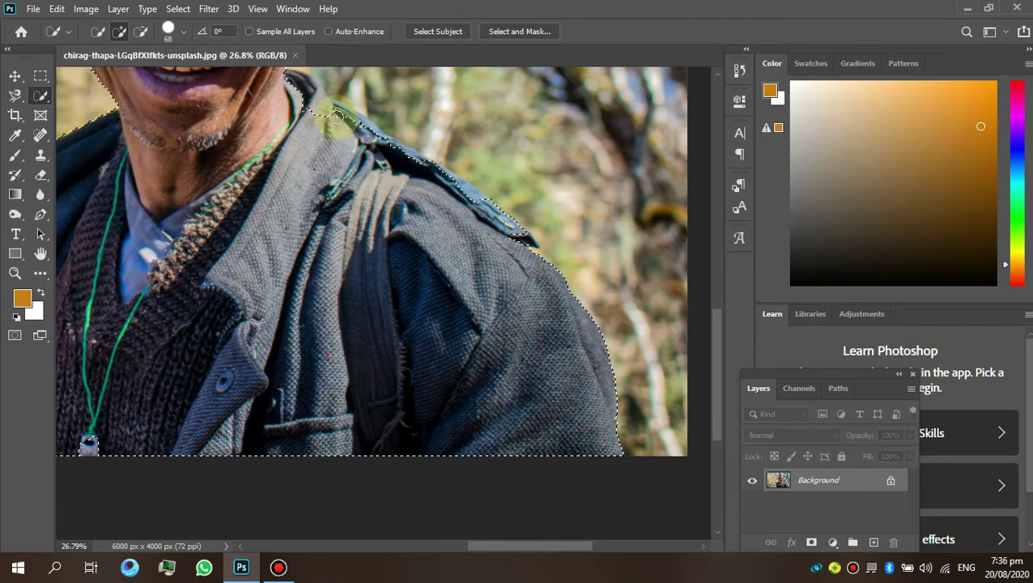
{"action": "scroll", "coordinate": [356, 183], "scroll_direction": "up", "scroll_amount": 3}
{"action": "scroll", "coordinate": [351, 235], "scroll_direction": "up", "scroll_amount": 3}
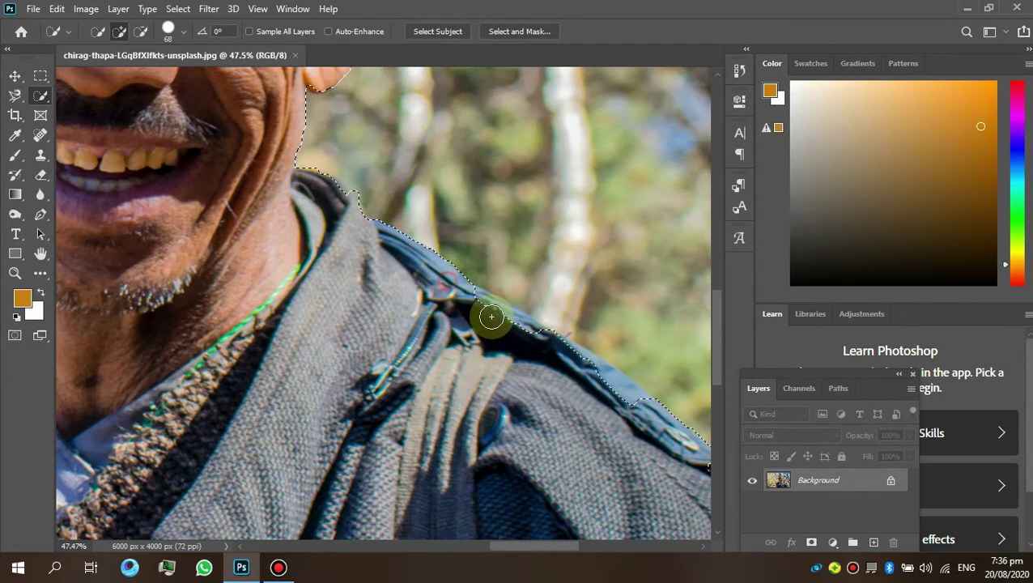
{"action": "mouse_move", "coordinate": [501, 322]}
{"action": "left_mouse_down"}
{"action": "mouse_move", "coordinate": [590, 365]}
{"action": "mouse_move", "coordinate": [323, 202]}
{"action": "left_mouse_up"}
{"action": "scroll", "coordinate": [322, 200], "scroll_direction": "down", "scroll_amount": 2}
- Zoom out to check the man's selection, then apply Select Inverse from the canvas menu
{"action": "scroll", "coordinate": [320, 198], "scroll_direction": "down", "scroll_amount": 2}
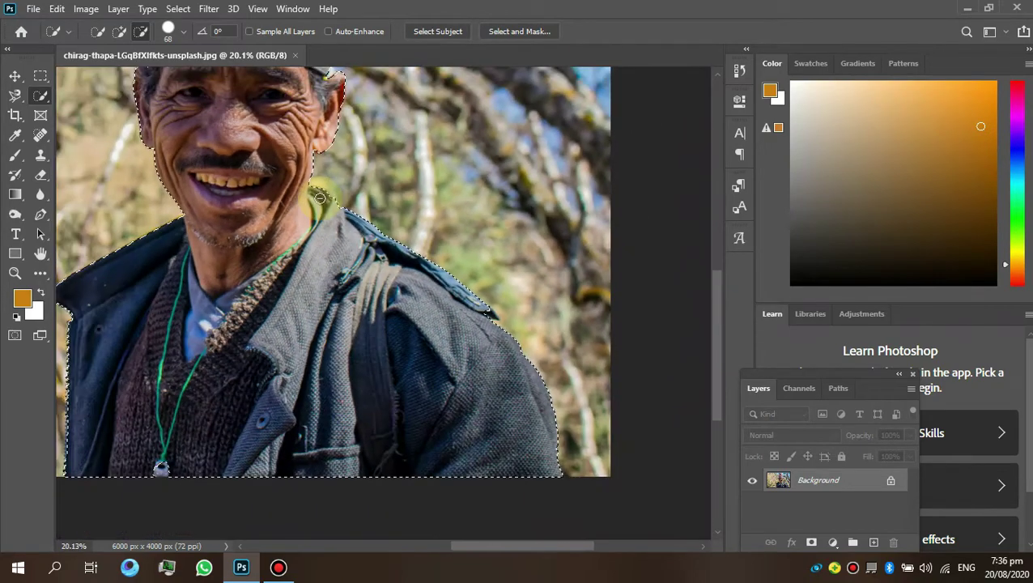
{"action": "scroll", "coordinate": [320, 199], "scroll_direction": "down", "scroll_amount": 1}
{"action": "scroll", "coordinate": [324, 267], "scroll_direction": "up", "scroll_amount": 2}
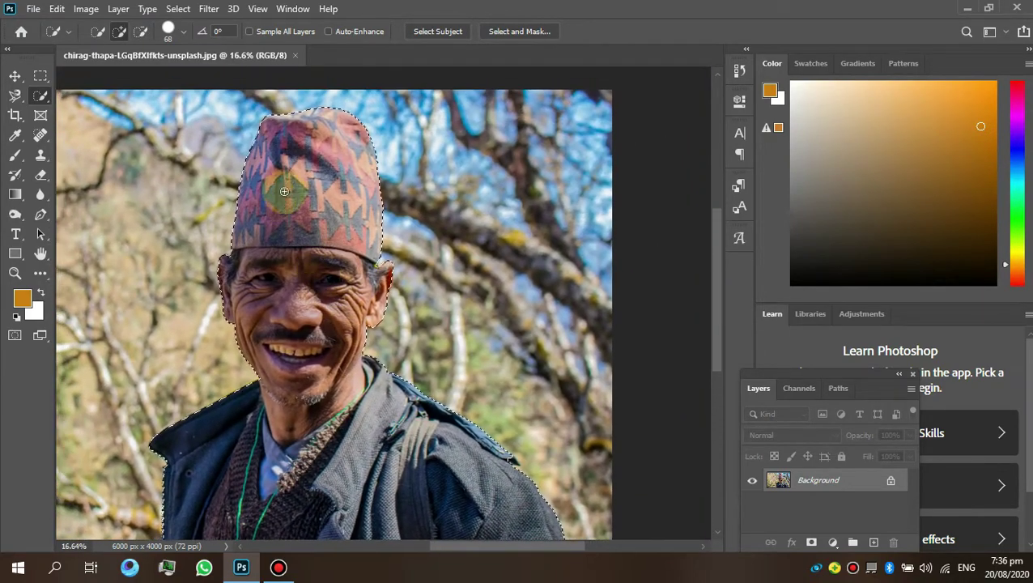
{"action": "scroll", "coordinate": [227, 269], "scroll_direction": "up", "scroll_amount": 3}
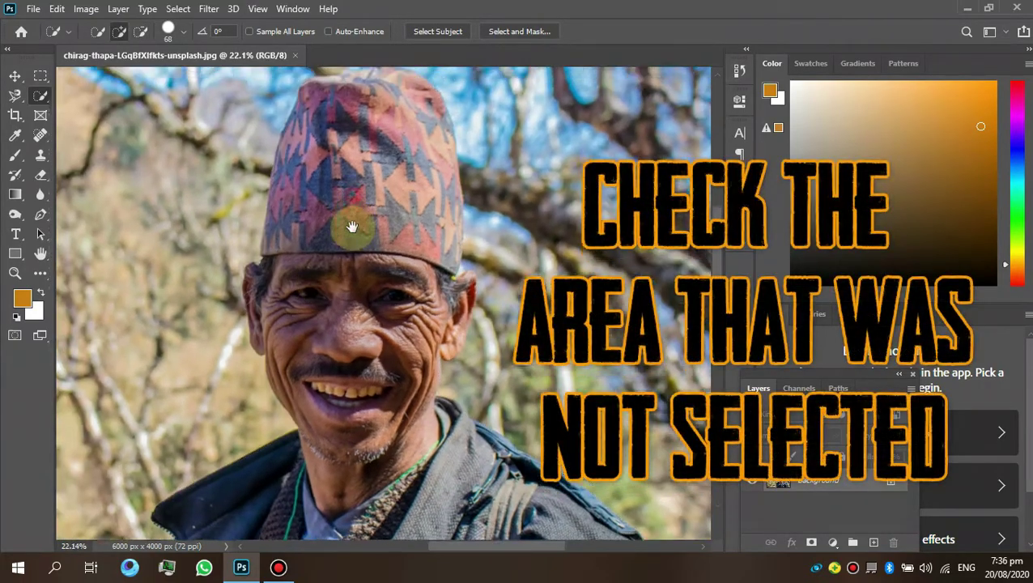
{"action": "scroll", "coordinate": [356, 242], "scroll_direction": "down", "scroll_amount": 2}
{"action": "scroll", "coordinate": [376, 362], "scroll_direction": "down", "scroll_amount": 2}
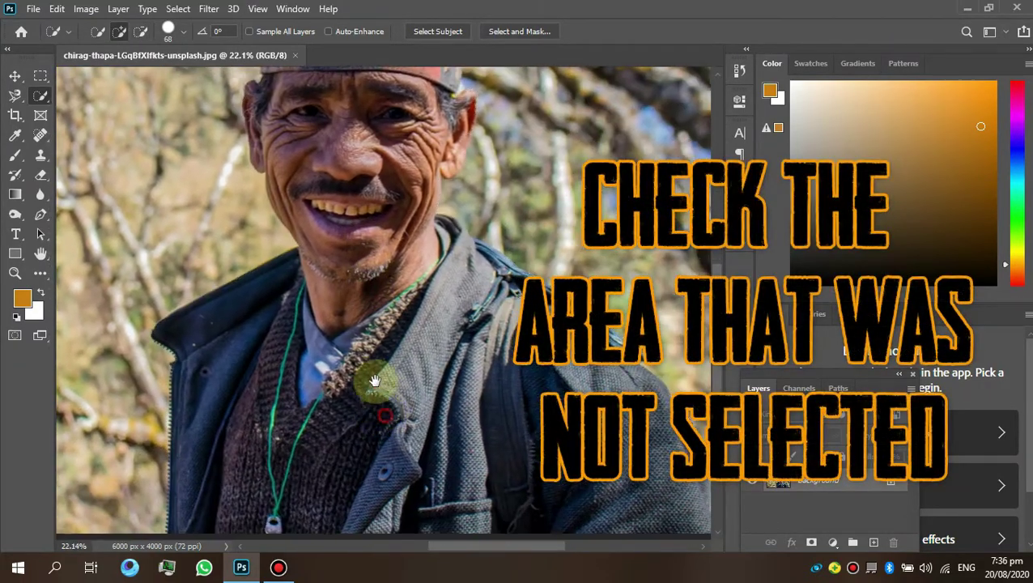
{"action": "scroll", "coordinate": [381, 409], "scroll_direction": "down", "scroll_amount": 2}
{"action": "scroll", "coordinate": [254, 428], "scroll_direction": "up", "scroll_amount": 2}
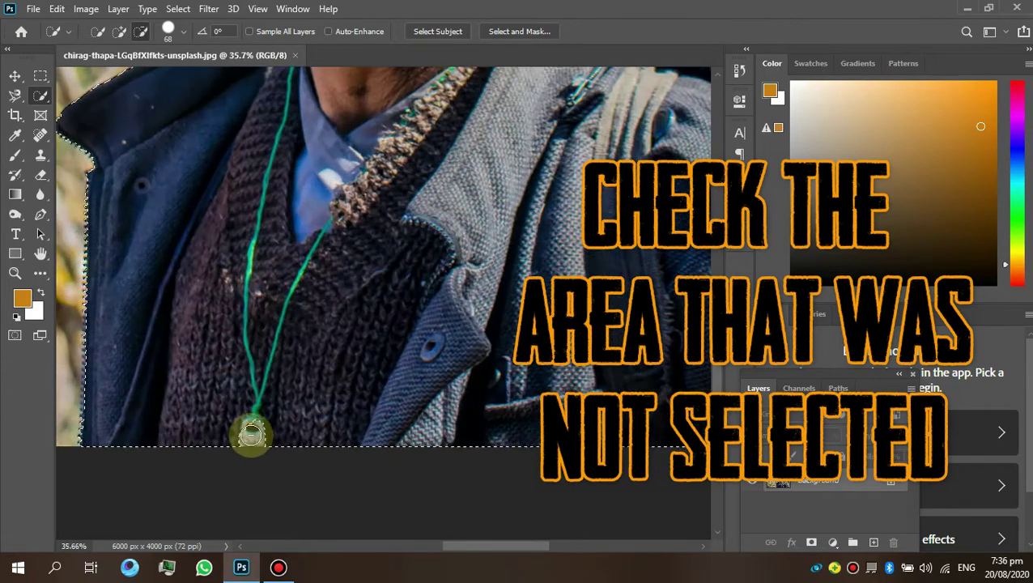
{"action": "scroll", "coordinate": [253, 429], "scroll_direction": "up", "scroll_amount": 3}
{"action": "scroll", "coordinate": [254, 426], "scroll_direction": "down", "scroll_amount": 1}
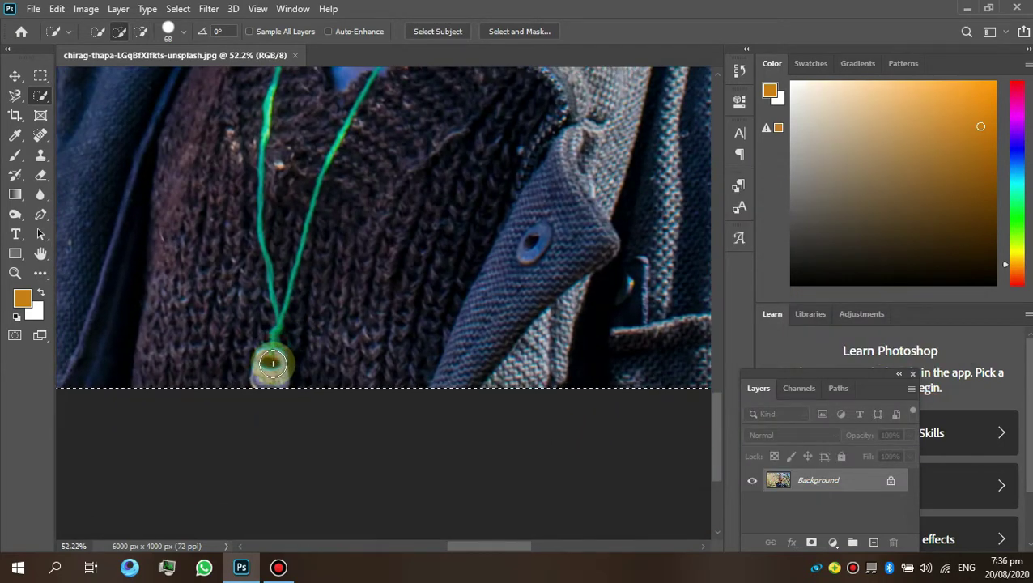
{"action": "scroll", "coordinate": [296, 324], "scroll_direction": "down", "scroll_amount": 2}
{"action": "scroll", "coordinate": [296, 321], "scroll_direction": "down", "scroll_amount": 2}
{"action": "scroll", "coordinate": [295, 322], "scroll_direction": "down", "scroll_amount": 3}
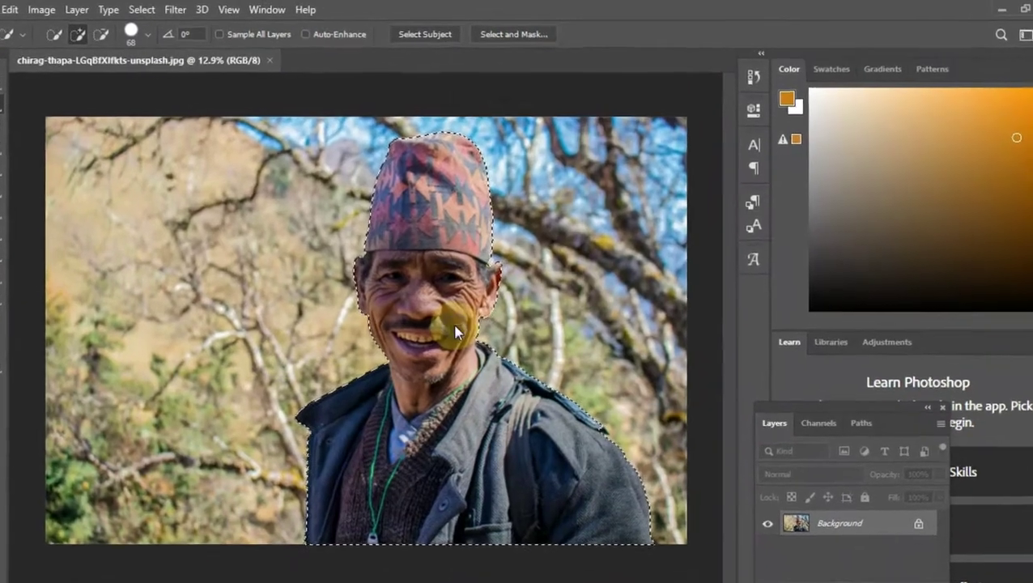
{"action": "right_click", "coordinate": [458, 307]}
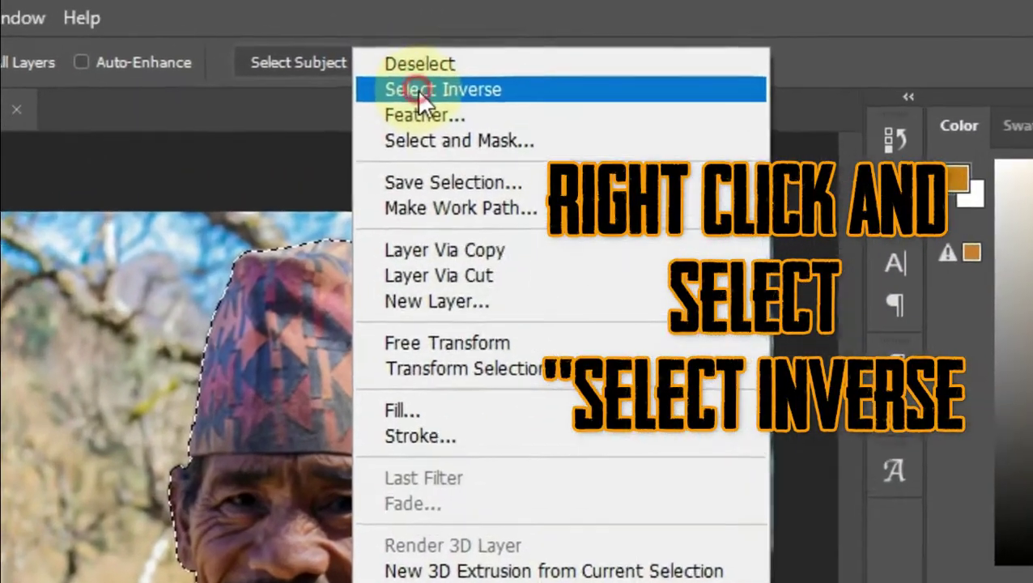
{"action": "left_click", "coordinate": [431, 81]}
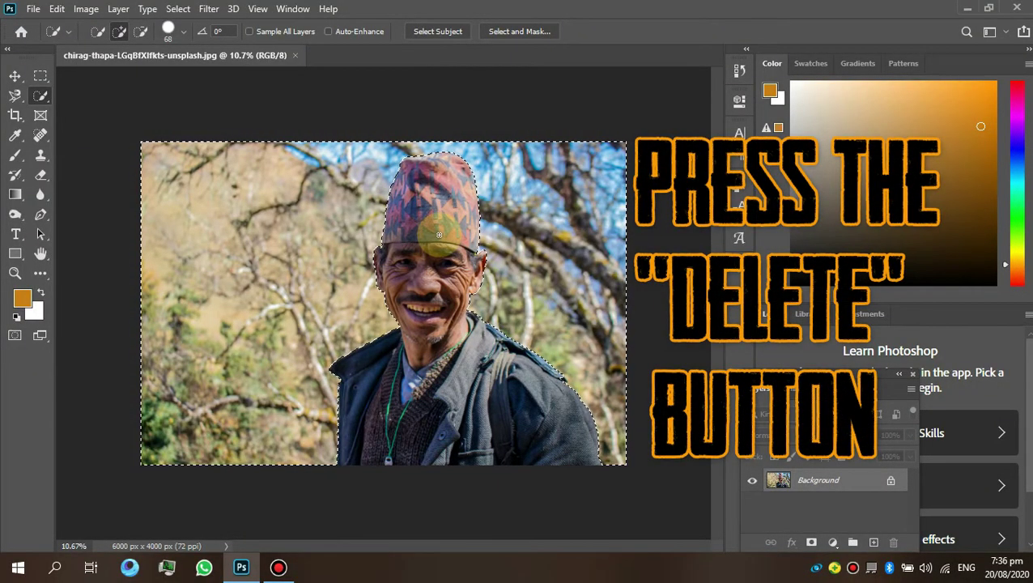
- Fill the selected background with the white Background Color
{"action": "key", "text": "Delete"}
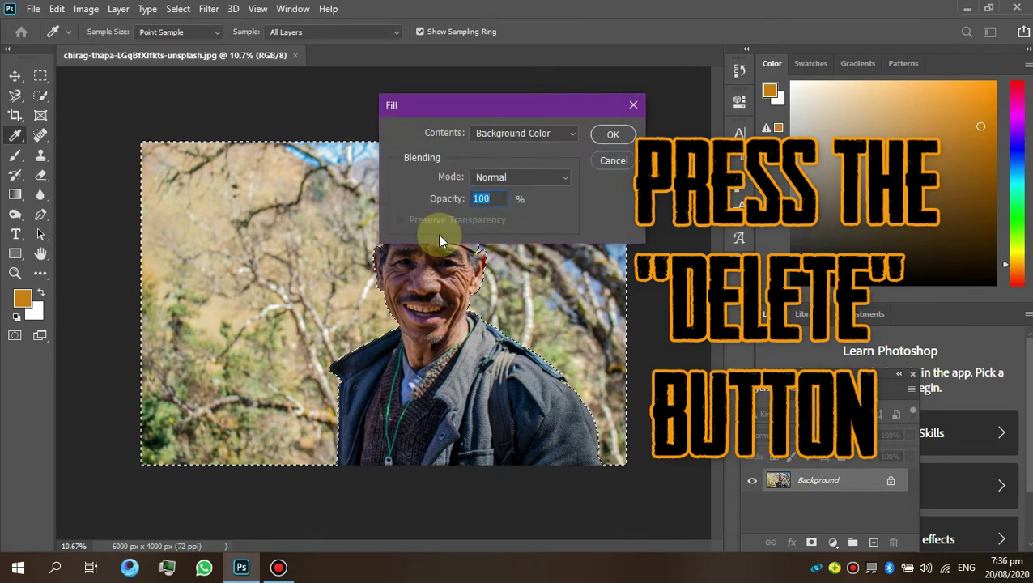
{"action": "left_click", "coordinate": [557, 134]}
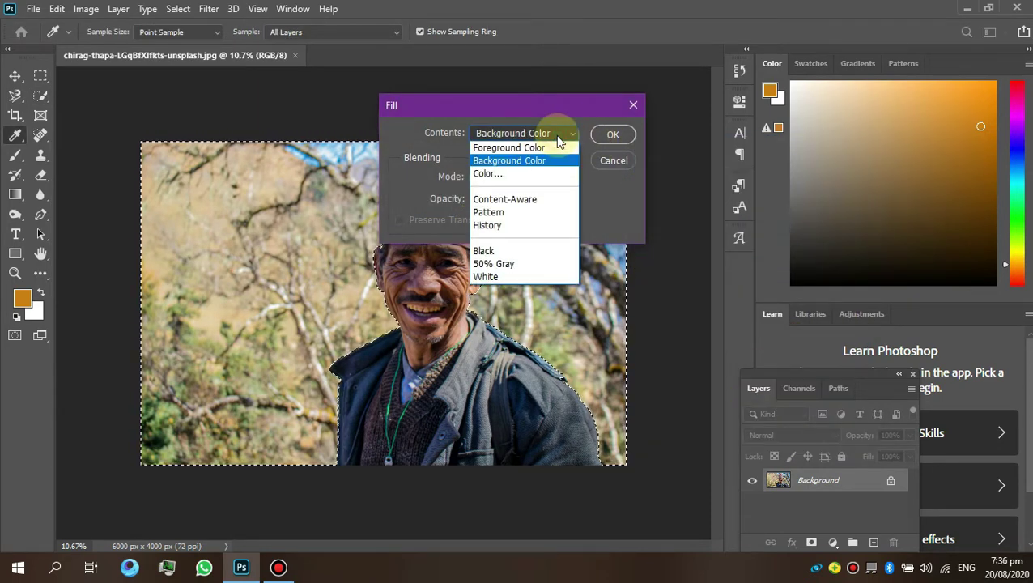
{"action": "left_click", "coordinate": [556, 135]}
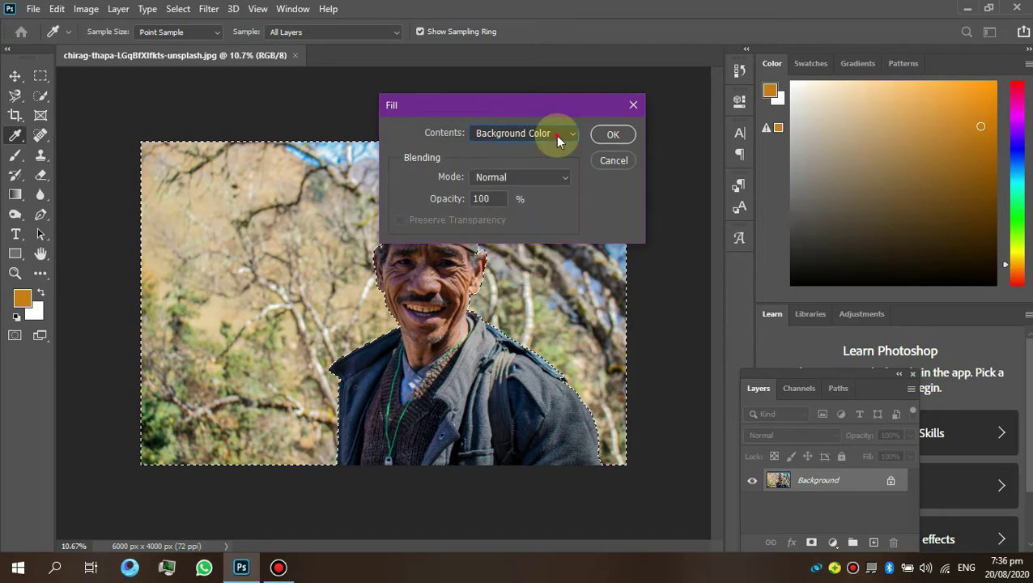
{"action": "left_click", "coordinate": [600, 138]}
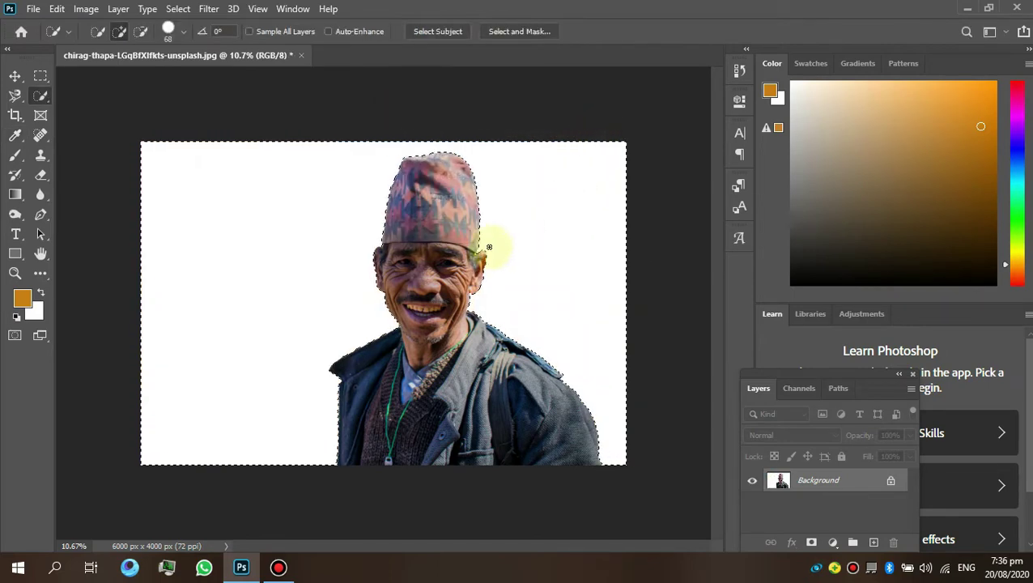
{"action": "scroll", "coordinate": [299, 440], "scroll_direction": "up", "scroll_amount": 3}
{"action": "scroll", "coordinate": [300, 439], "scroll_direction": "down", "scroll_amount": 2}
{"action": "scroll", "coordinate": [299, 439], "scroll_direction": "down", "scroll_amount": 1}
{"action": "scroll", "coordinate": [300, 439], "scroll_direction": "up", "scroll_amount": 3}
{"action": "scroll", "coordinate": [300, 439], "scroll_direction": "down", "scroll_amount": 2}
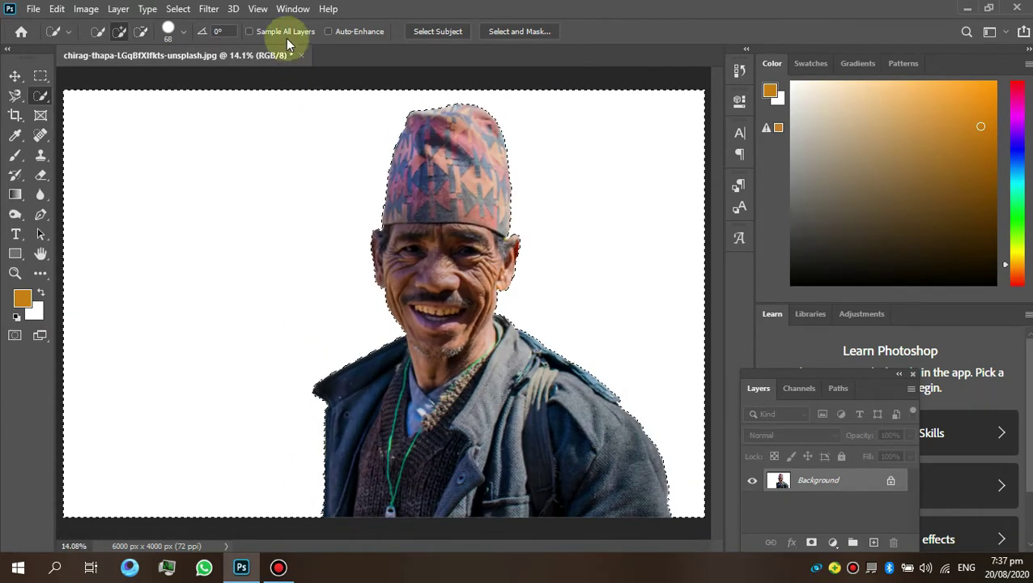
- Clear the selection with Select > Deselect
{"action": "left_click", "coordinate": [181, 12]}
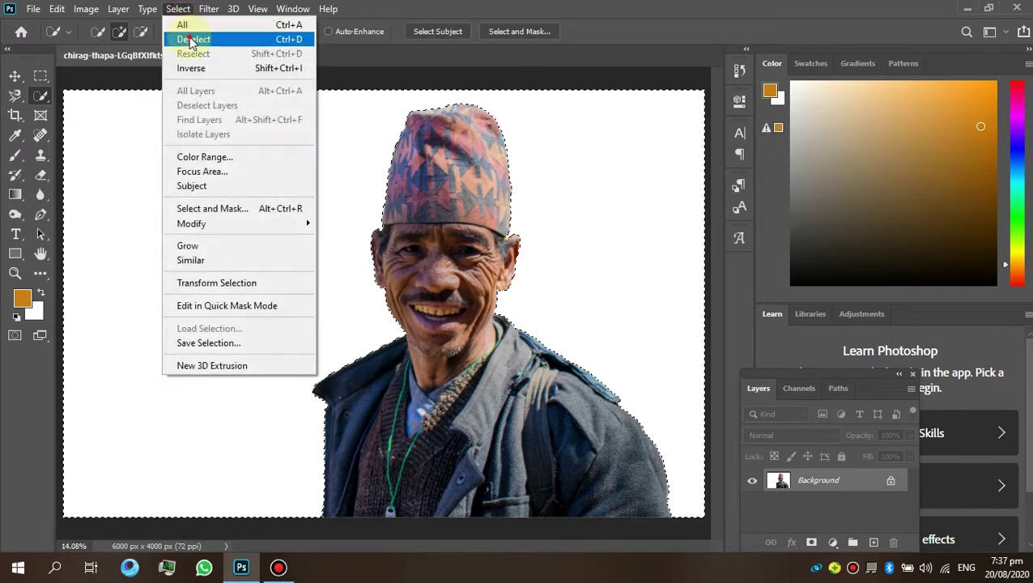
{"action": "left_click", "coordinate": [184, 39]}
{"action": "key", "text": "ctrl+minus"}
{"action": "left_click", "coordinate": [33, 11]}
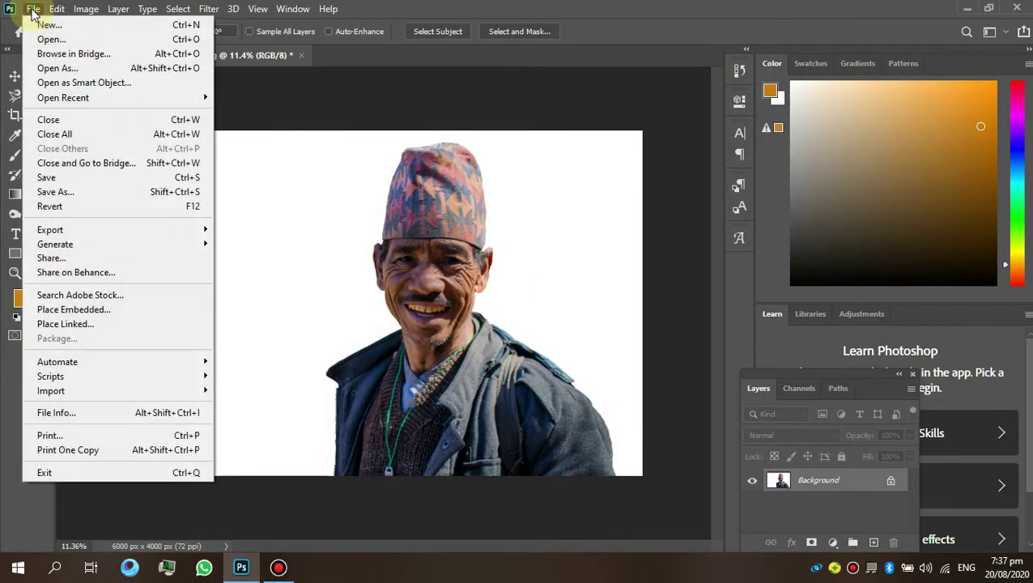
- Open the PUBG characters wallpaper image
{"action": "left_click", "coordinate": [48, 39]}
{"action": "scroll", "coordinate": [218, 105], "scroll_direction": "down", "scroll_amount": 2}
{"action": "scroll", "coordinate": [235, 130], "scroll_direction": "down", "scroll_amount": 2}
{"action": "scroll", "coordinate": [259, 154], "scroll_direction": "down", "scroll_amount": 2}
{"action": "scroll", "coordinate": [276, 181], "scroll_direction": "down", "scroll_amount": 2}
{"action": "left_click", "coordinate": [276, 180]}
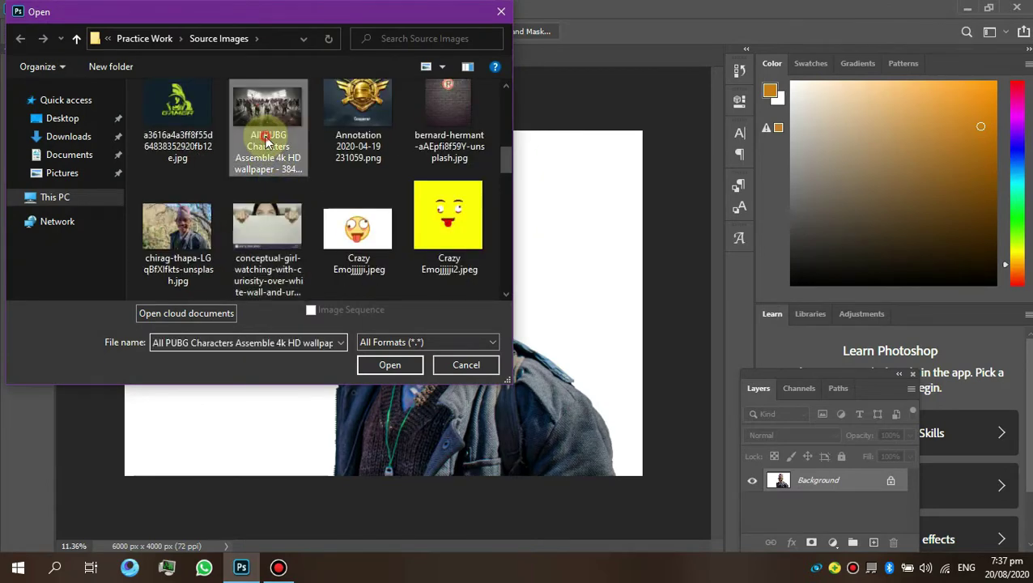
{"action": "left_click", "coordinate": [389, 363]}
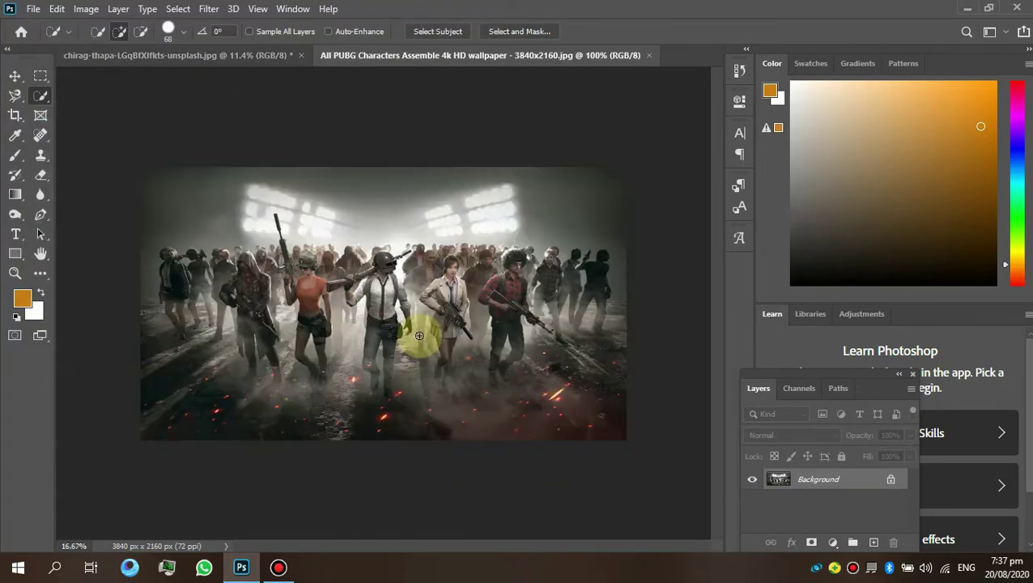
- Erase the portrait's white backdrop to transparency with the Magic Eraser Tool
{"action": "left_click", "coordinate": [230, 58]}
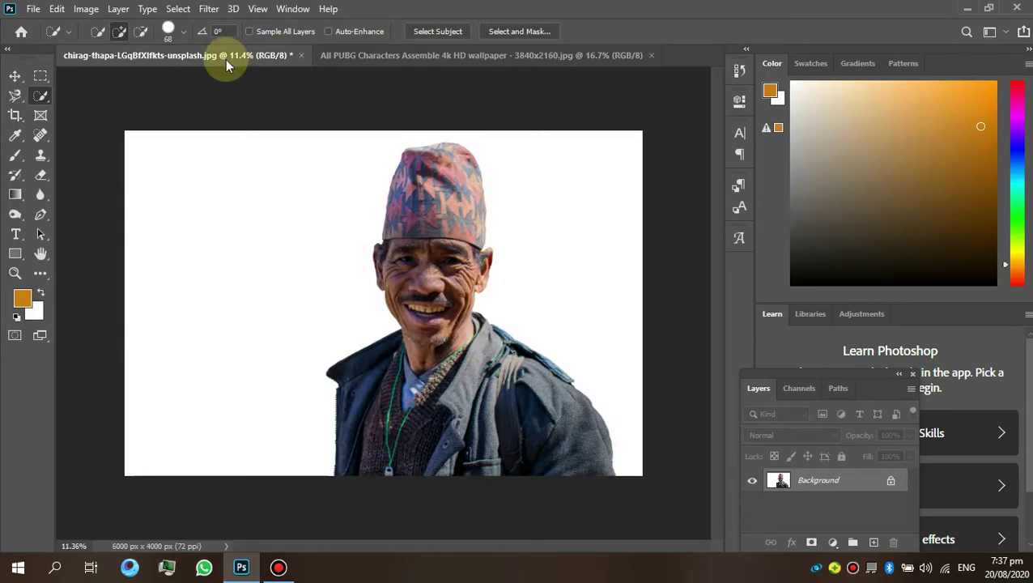
{"action": "left_click", "coordinate": [20, 84]}
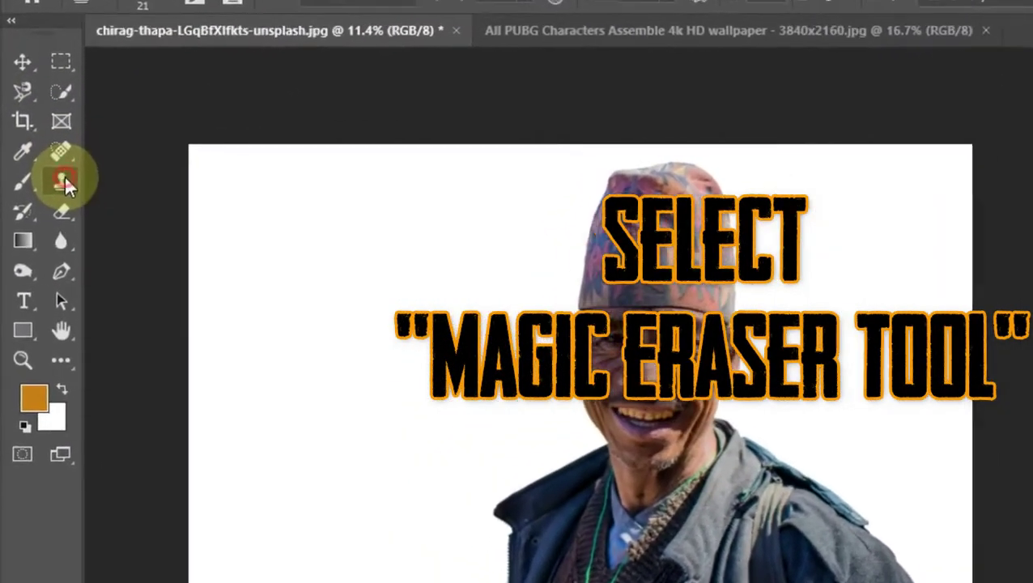
{"action": "right_click", "coordinate": [61, 210]}
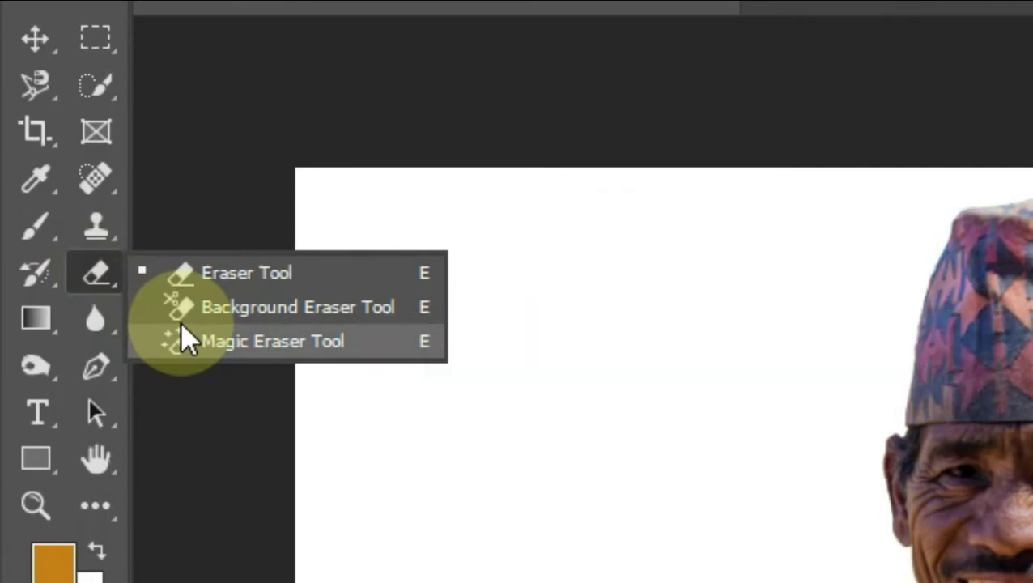
{"action": "left_click", "coordinate": [179, 322]}
{"action": "left_click", "coordinate": [189, 236]}
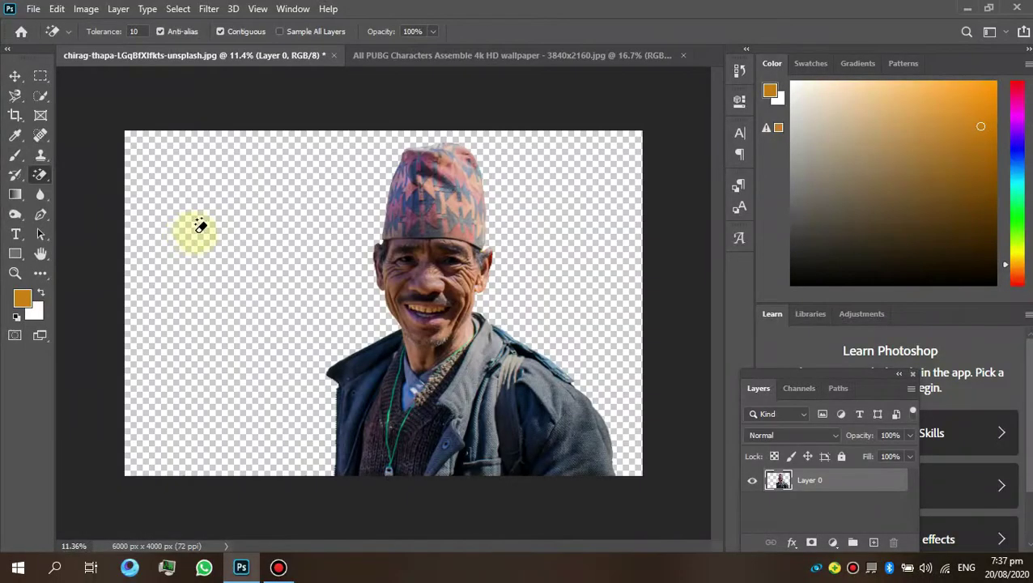
{"action": "left_click", "coordinate": [14, 77]}
- Drag the cut-out man onto the PUBG wallpaper, scale him to 37.65% and place him bottom-right
{"action": "left_click_drag", "start_coordinate": [445, 246], "coordinate": [437, 54]}
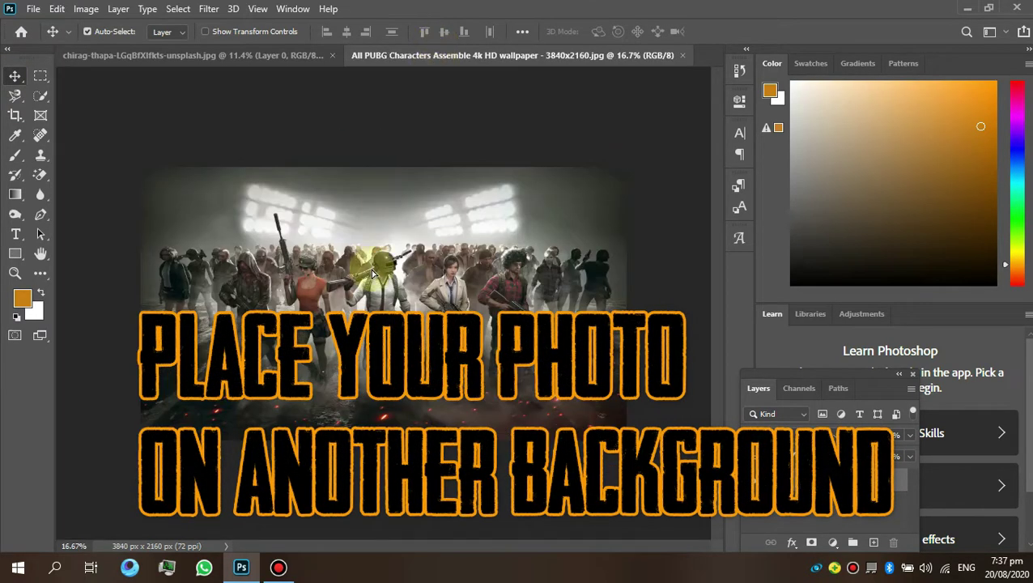
{"action": "left_click_drag", "start_coordinate": [425, 98], "coordinate": [356, 299]}
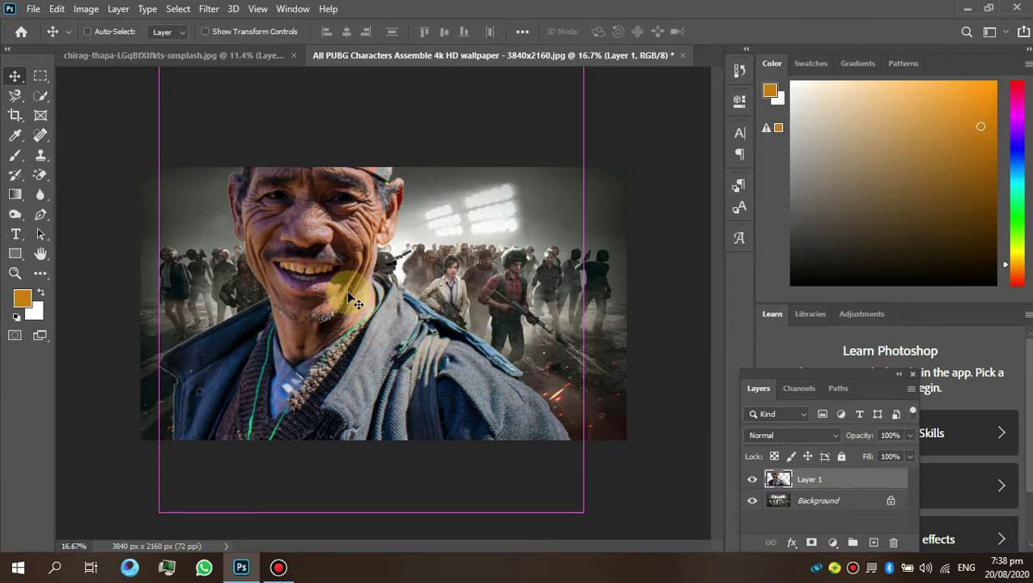
{"action": "key", "text": "ctrl+t"}
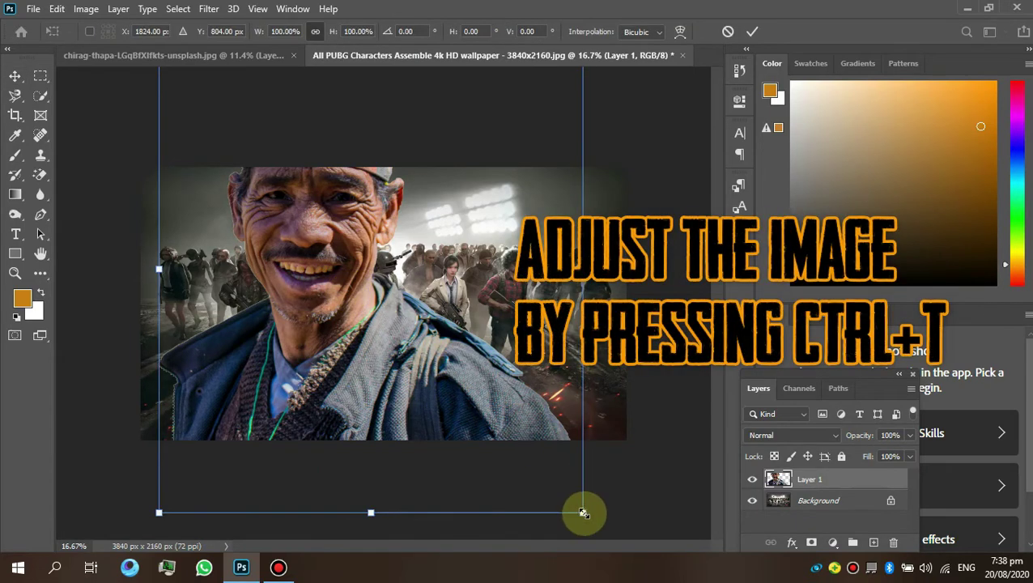
{"action": "left_click_drag", "start_coordinate": [583, 512], "coordinate": [384, 284]}
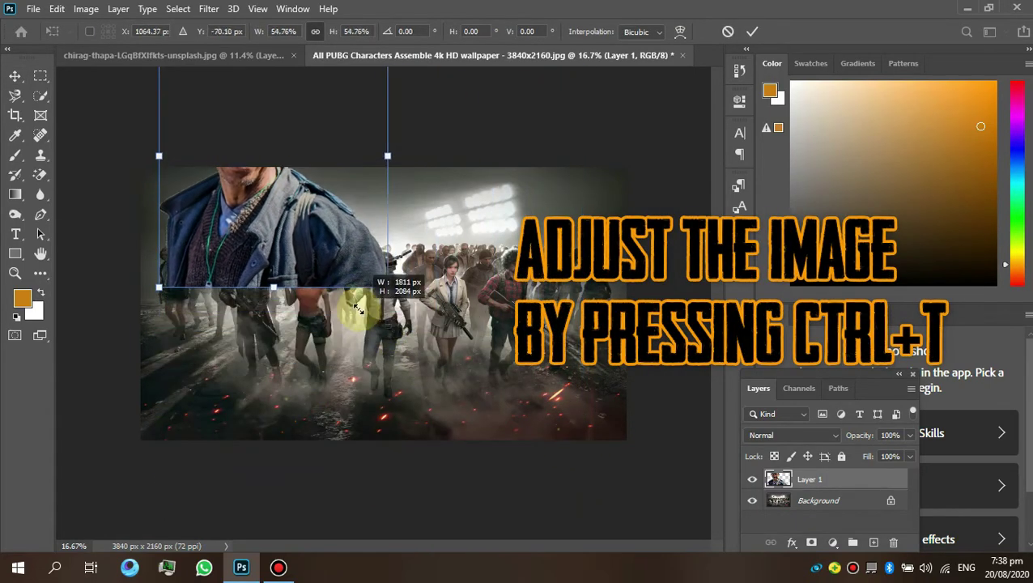
{"action": "left_click_drag", "start_coordinate": [253, 235], "coordinate": [501, 395]}
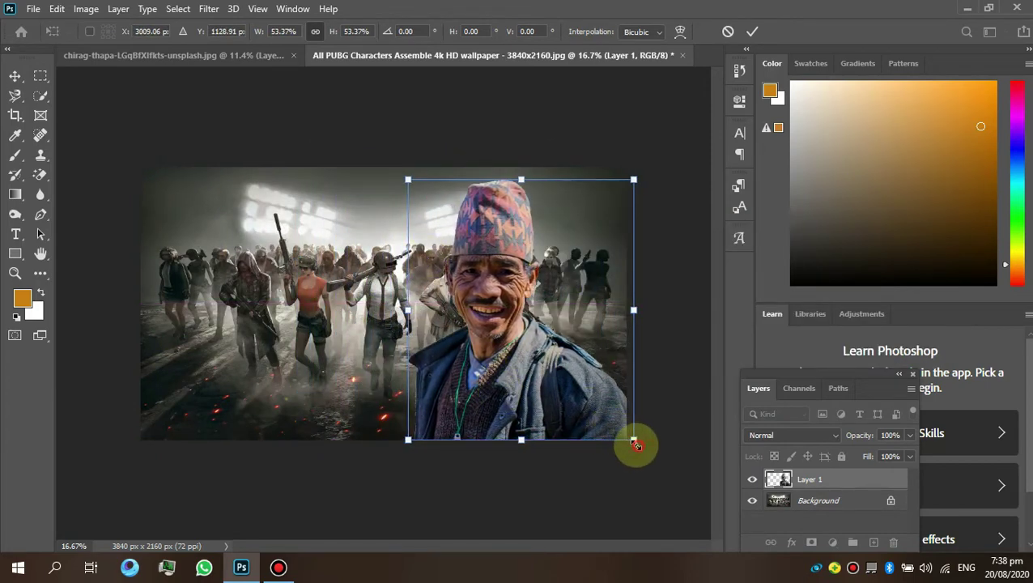
{"action": "left_click_drag", "start_coordinate": [636, 444], "coordinate": [566, 364]}
{"action": "left_click_drag", "start_coordinate": [509, 314], "coordinate": [569, 395]}
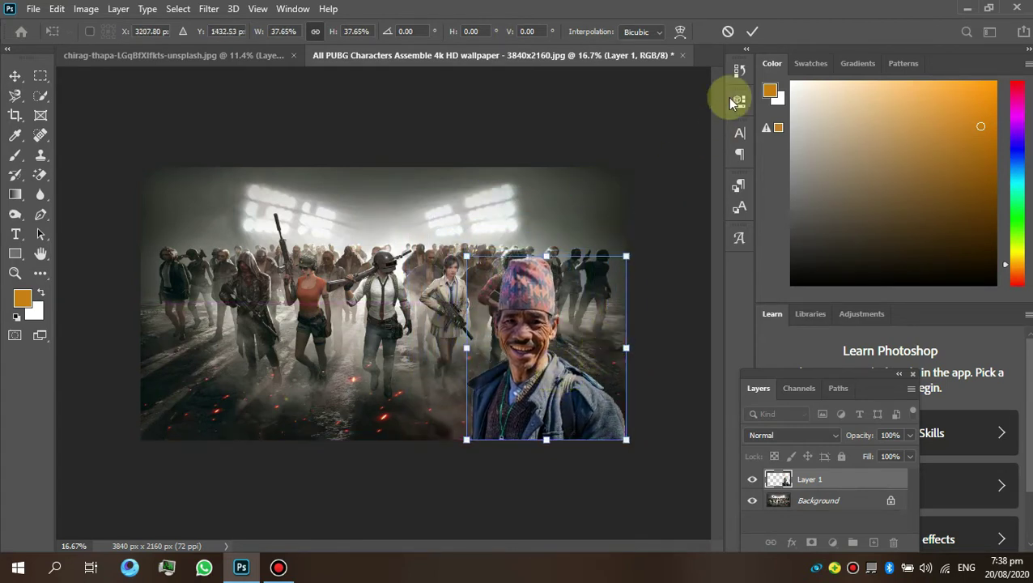
{"action": "left_click", "coordinate": [749, 36]}
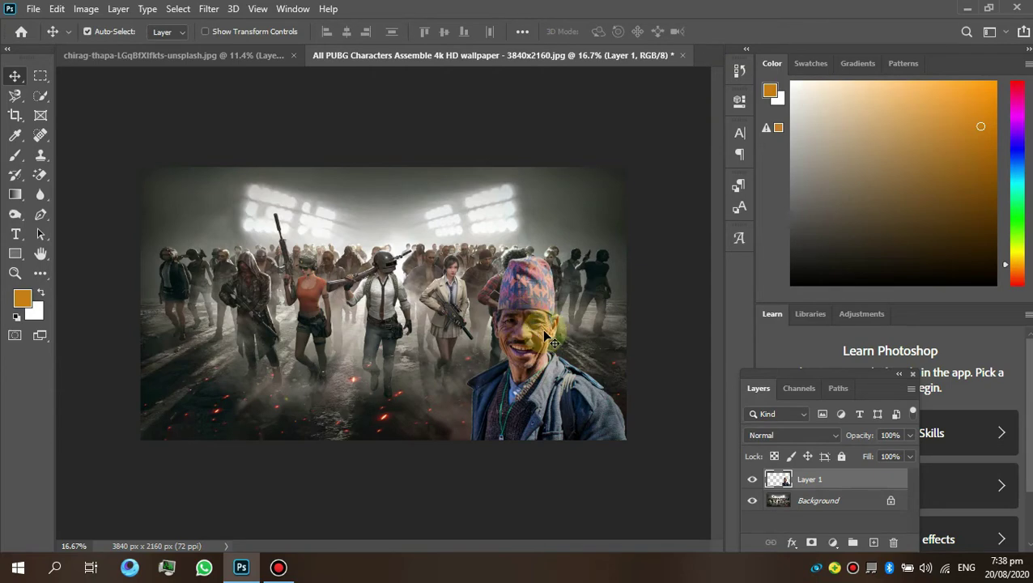
{"action": "scroll", "coordinate": [513, 323], "scroll_direction": "up", "scroll_amount": 3}
{"action": "left_click_drag", "start_coordinate": [576, 357], "coordinate": [489, 261]}
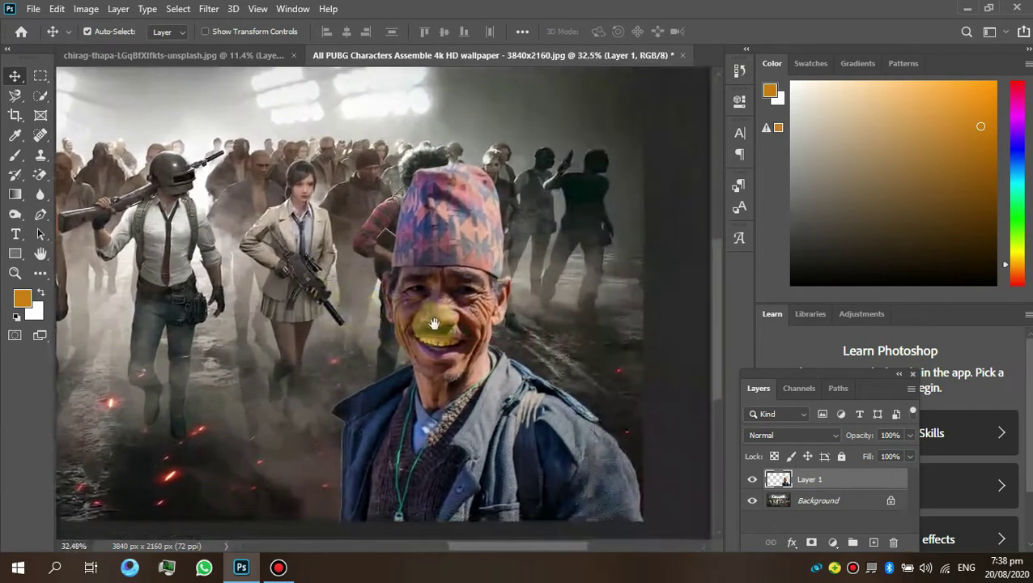
{"action": "scroll", "coordinate": [419, 209], "scroll_direction": "up", "scroll_amount": 3}
{"action": "scroll", "coordinate": [410, 300], "scroll_direction": "down", "scroll_amount": 3}
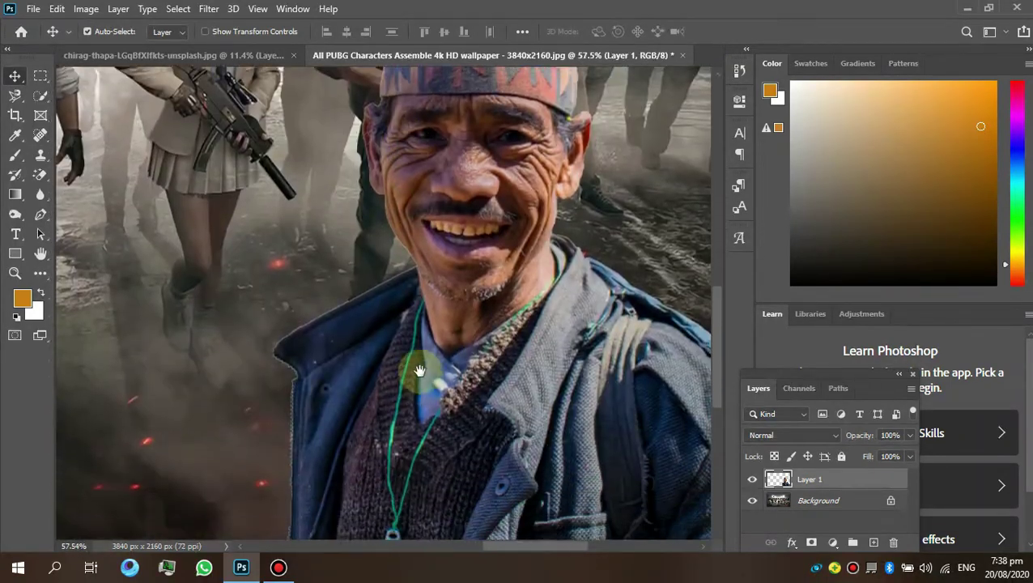
{"action": "left_click_drag", "start_coordinate": [415, 364], "coordinate": [383, 302]}
{"action": "scroll", "coordinate": [391, 275], "scroll_direction": "up", "scroll_amount": 5}
{"action": "scroll", "coordinate": [381, 284], "scroll_direction": "up", "scroll_amount": 3}
{"action": "scroll", "coordinate": [405, 316], "scroll_direction": "up", "scroll_amount": 2}
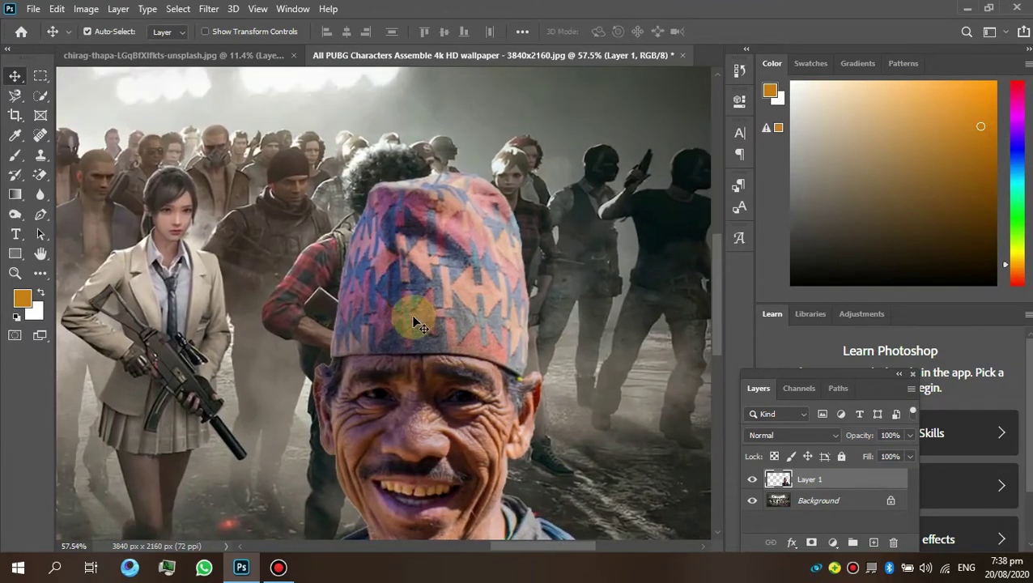
{"action": "scroll", "coordinate": [398, 300], "scroll_direction": "down", "scroll_amount": 1}
{"action": "scroll", "coordinate": [398, 299], "scroll_direction": "down", "scroll_amount": 1}
{"action": "scroll", "coordinate": [300, 281], "scroll_direction": "down", "scroll_amount": 2}
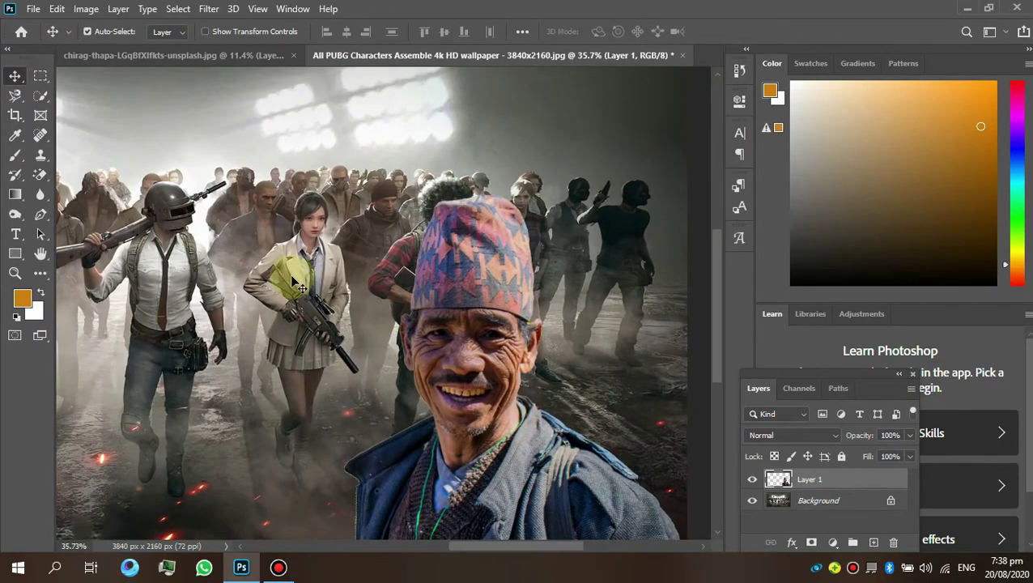
{"action": "scroll", "coordinate": [293, 251], "scroll_direction": "down", "scroll_amount": 3}
{"action": "scroll", "coordinate": [295, 286], "scroll_direction": "down", "scroll_amount": 2}
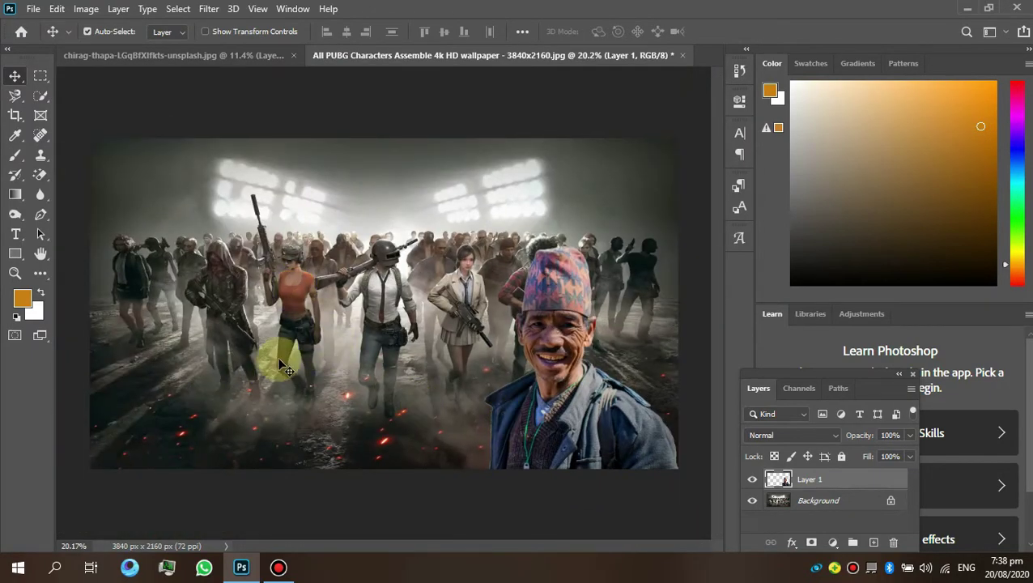
{"action": "left_click", "coordinate": [34, 9]}
{"action": "mouse_move", "coordinate": [50, 230]}
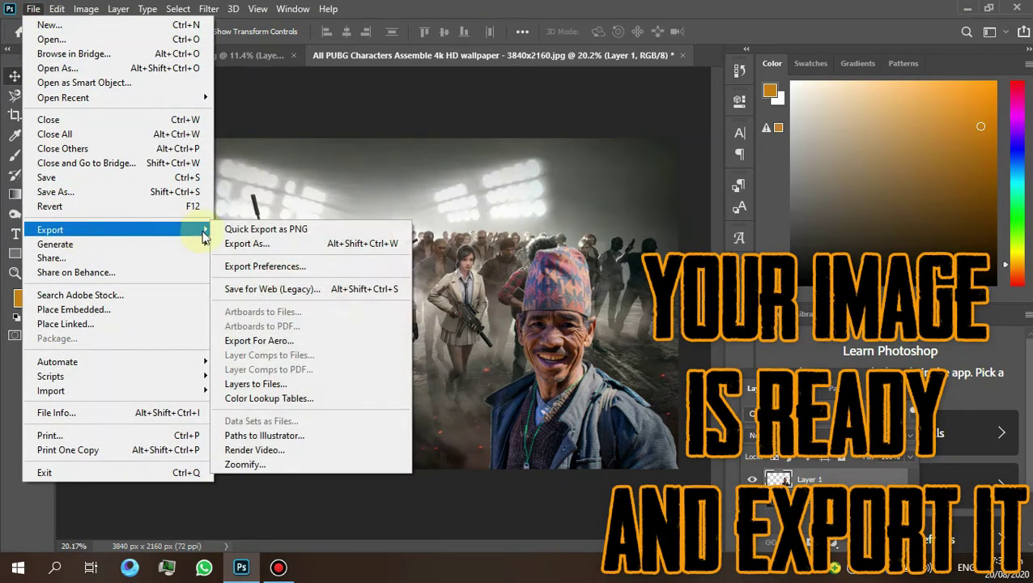
- Preview the composite in Export As as a 3840×2160 JPG at 100% quality, then cancel saving
{"action": "left_click", "coordinate": [266, 243]}
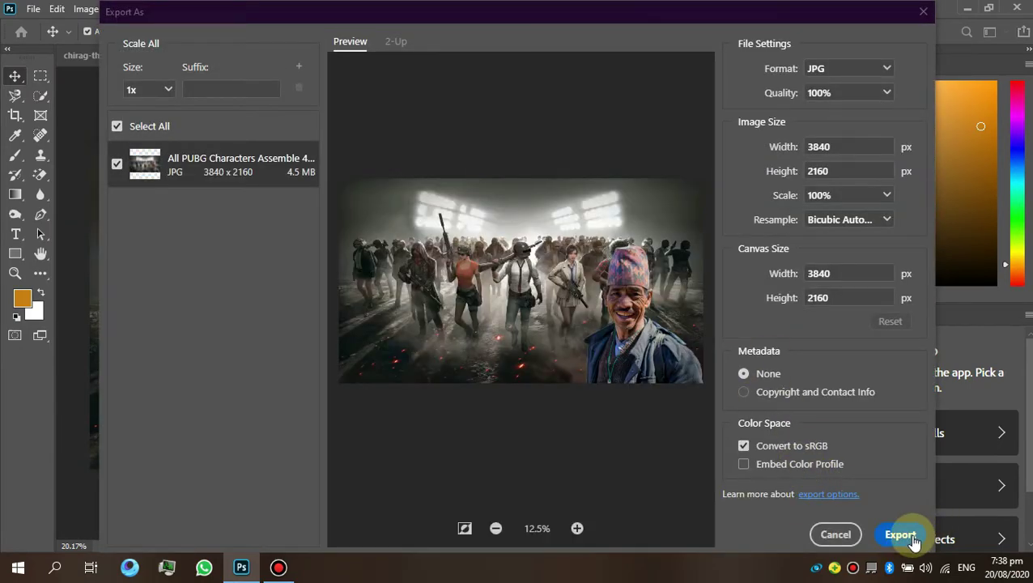
{"action": "left_click", "coordinate": [900, 534]}
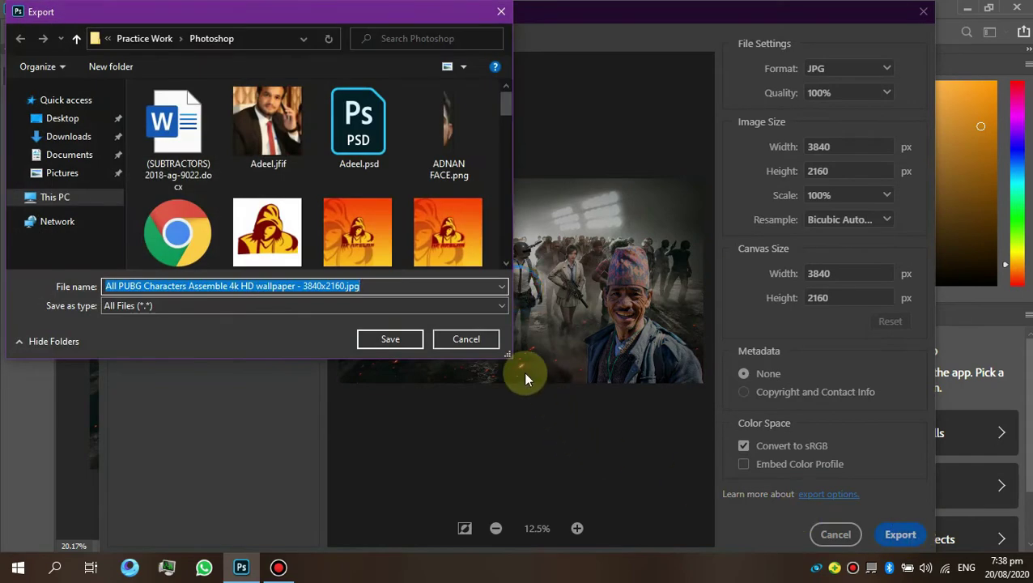
{"action": "left_click", "coordinate": [450, 338]}
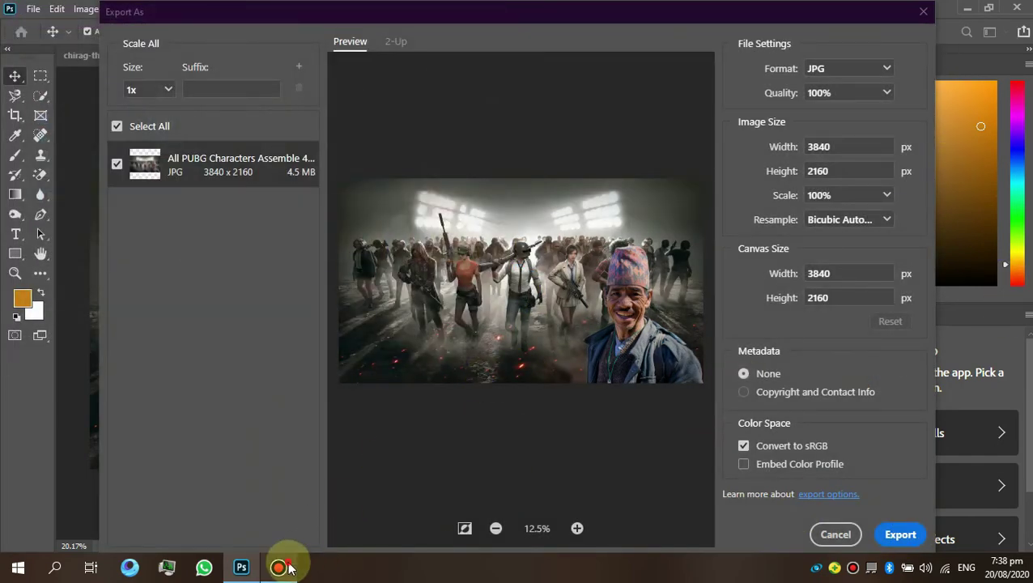